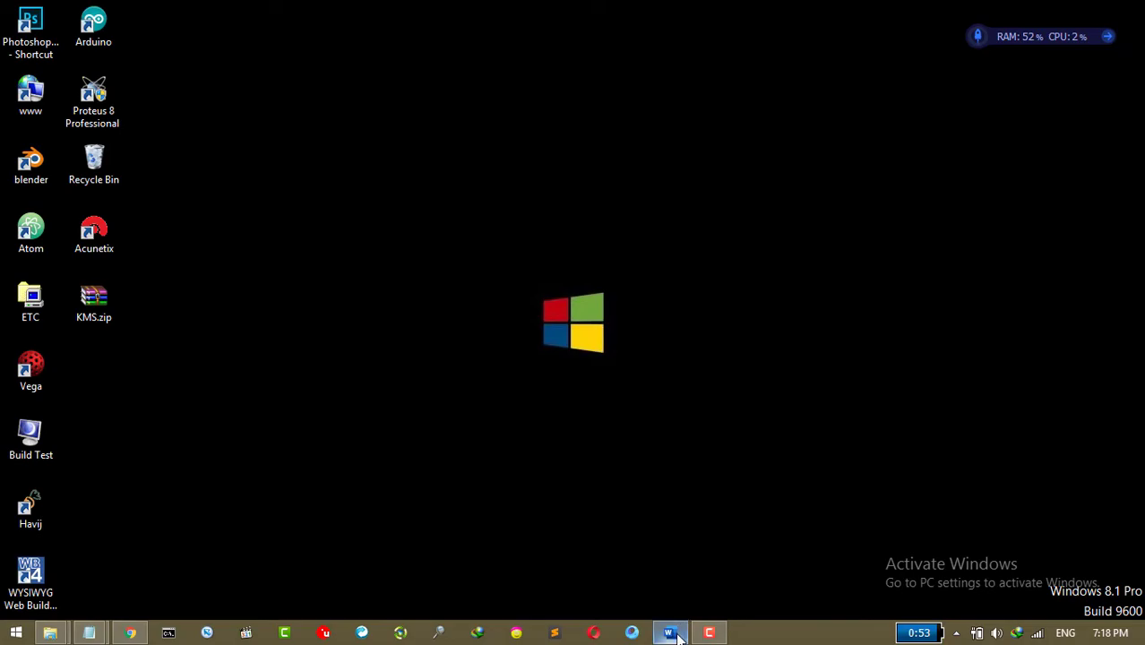
Bring up the blank Word document, check whether its text and Design options can be edited, and return to the desktop
left_click(677, 634)
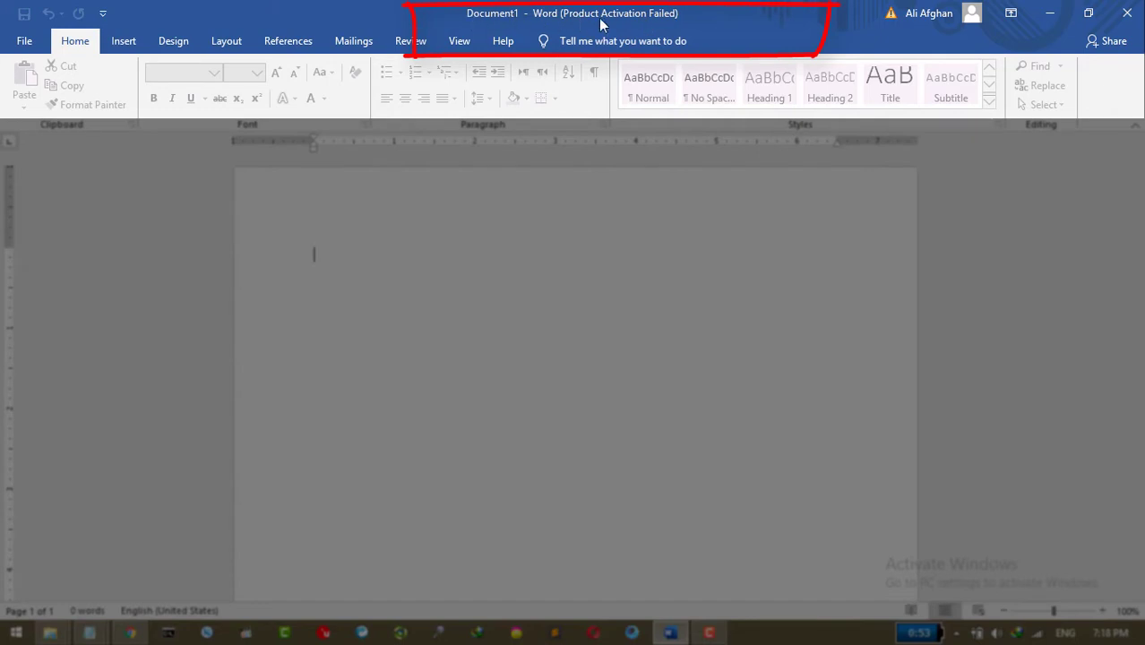
left_click(505, 256)
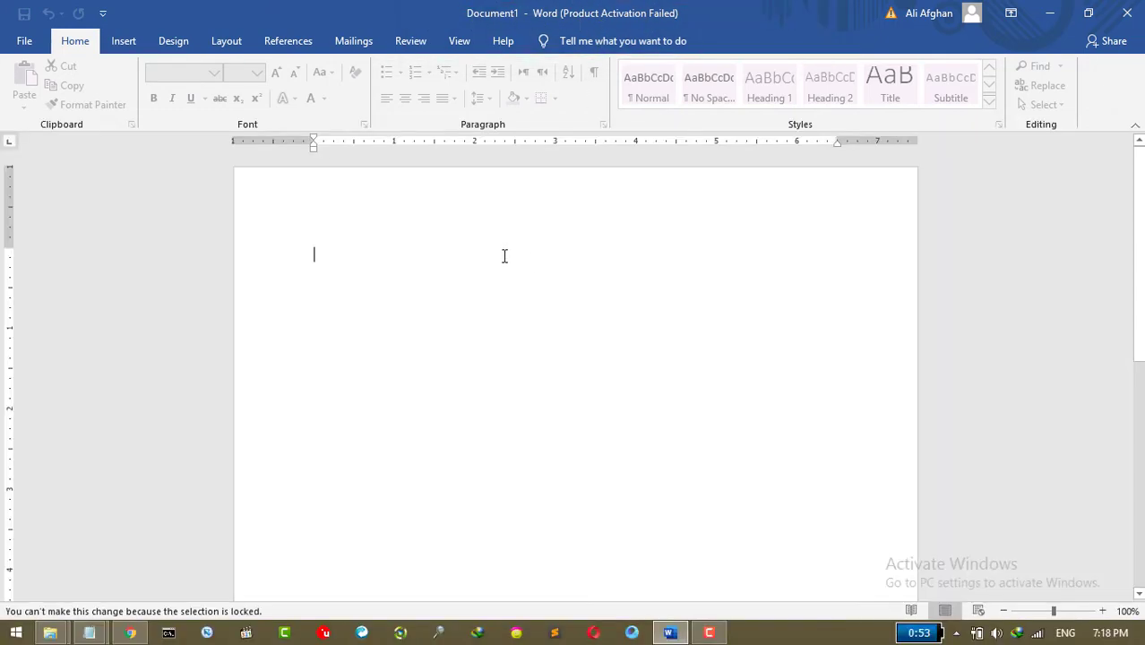
right_click(344, 260)
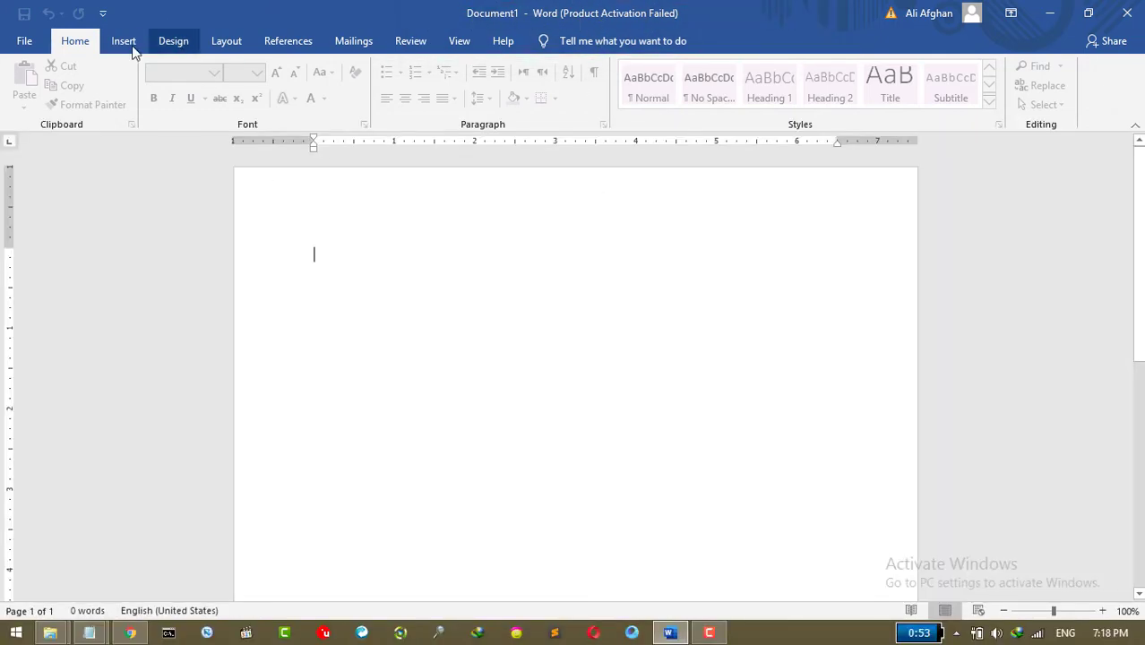
left_click(179, 42)
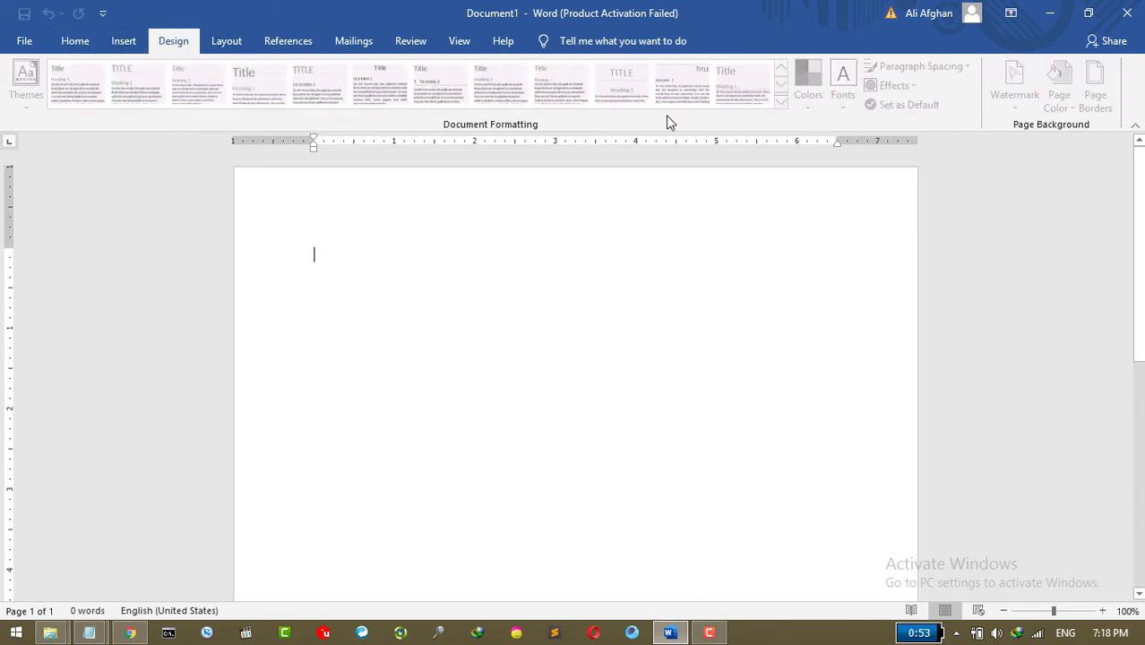
left_click(1047, 14)
left_click_drag(764, 383, 1139, 606)
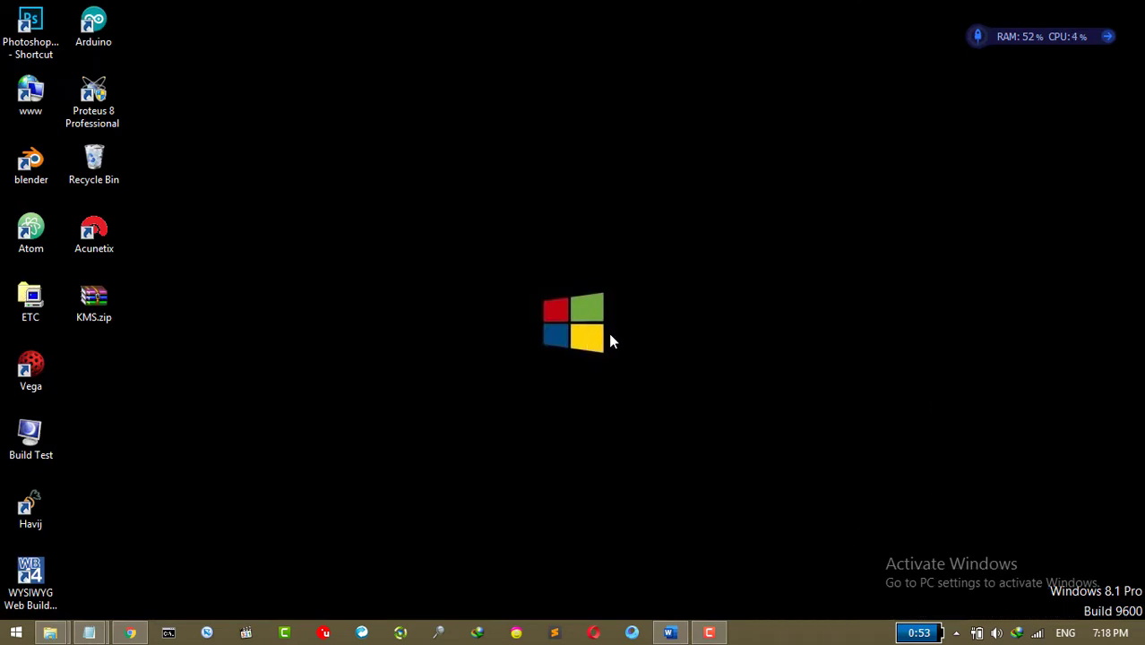
Switch to Chrome and browse the myskypower.com home page down to the Software's section
left_click(130, 633)
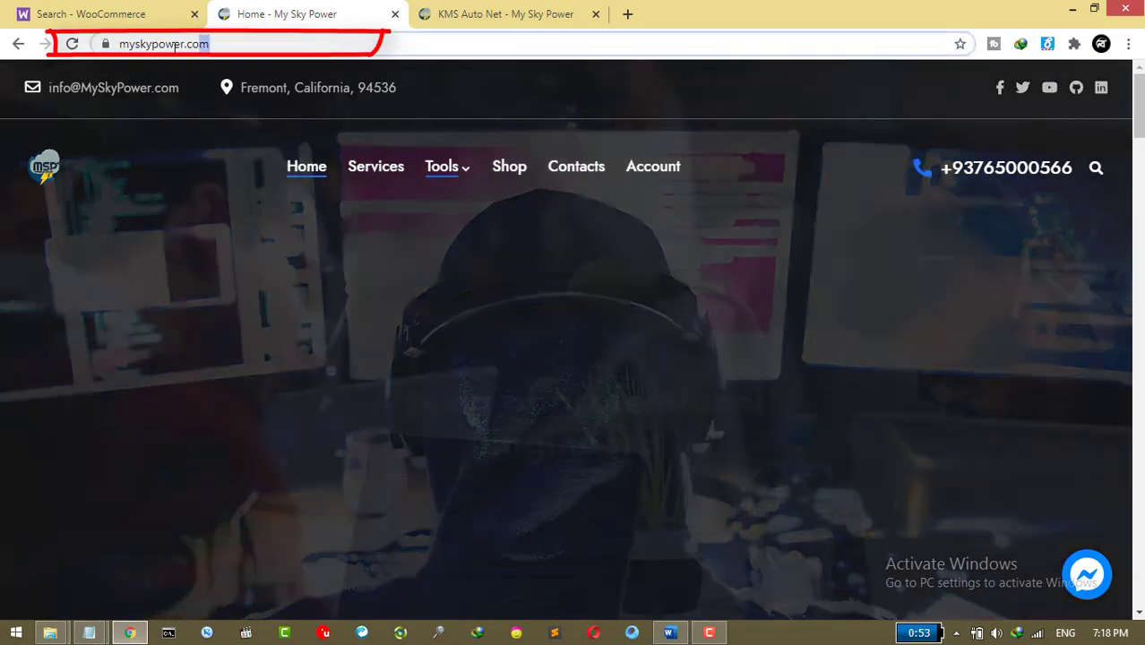
left_click(225, 43)
left_click(251, 234)
scroll(251, 233, "down", 5)
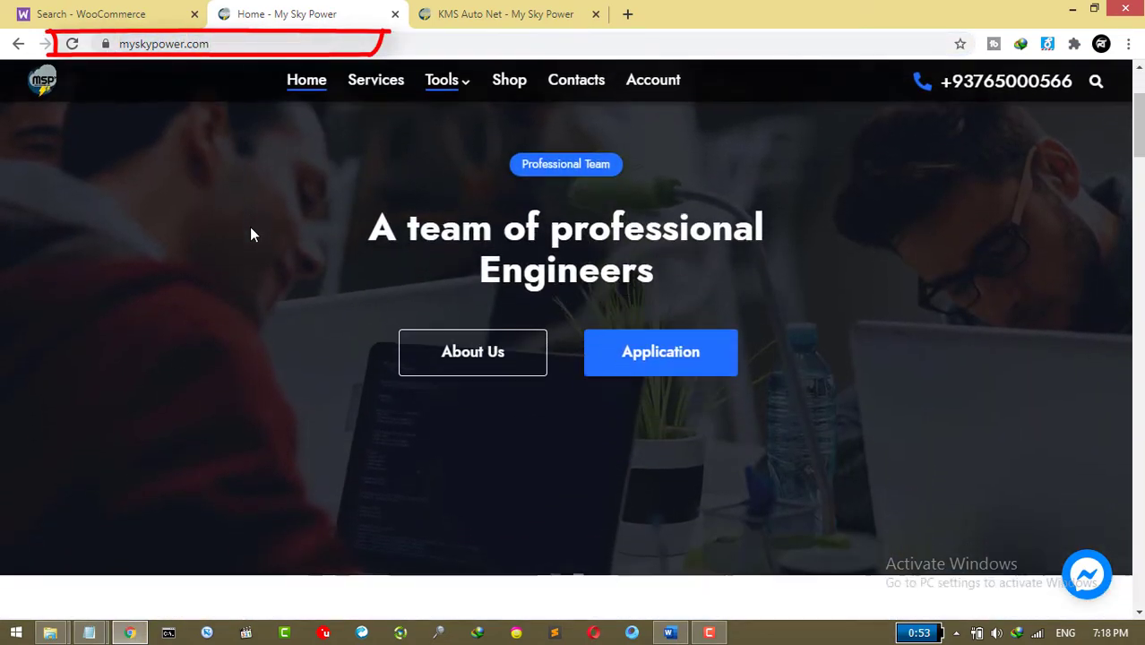
scroll(250, 226, "down", 4)
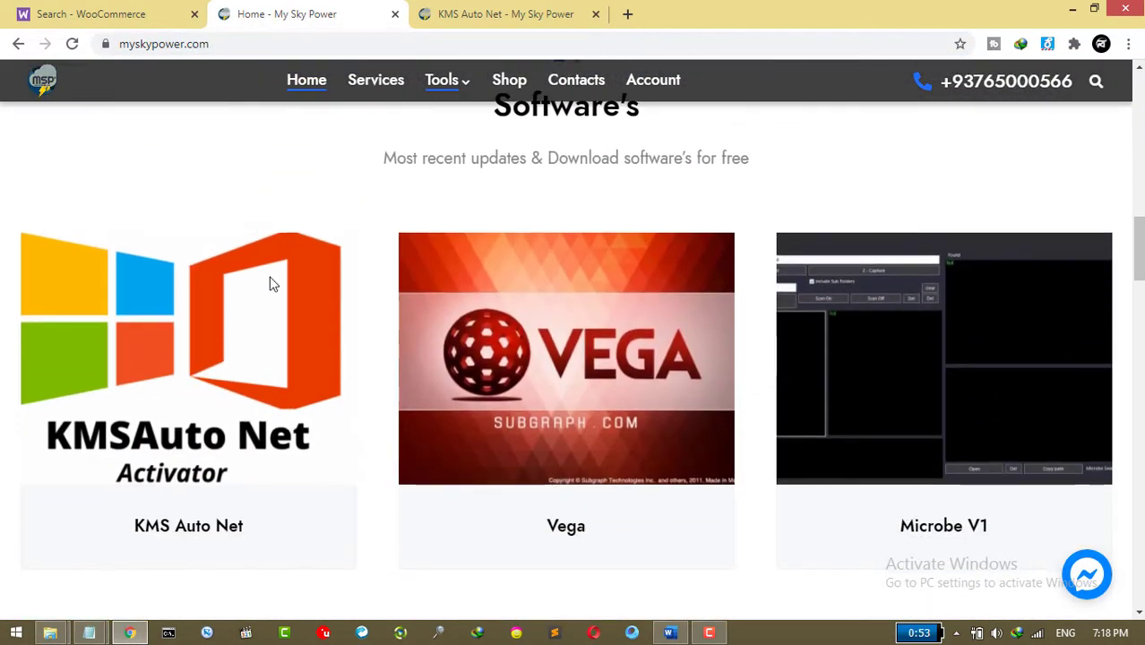
Enter "kms" in the website's search field
left_click(1096, 81)
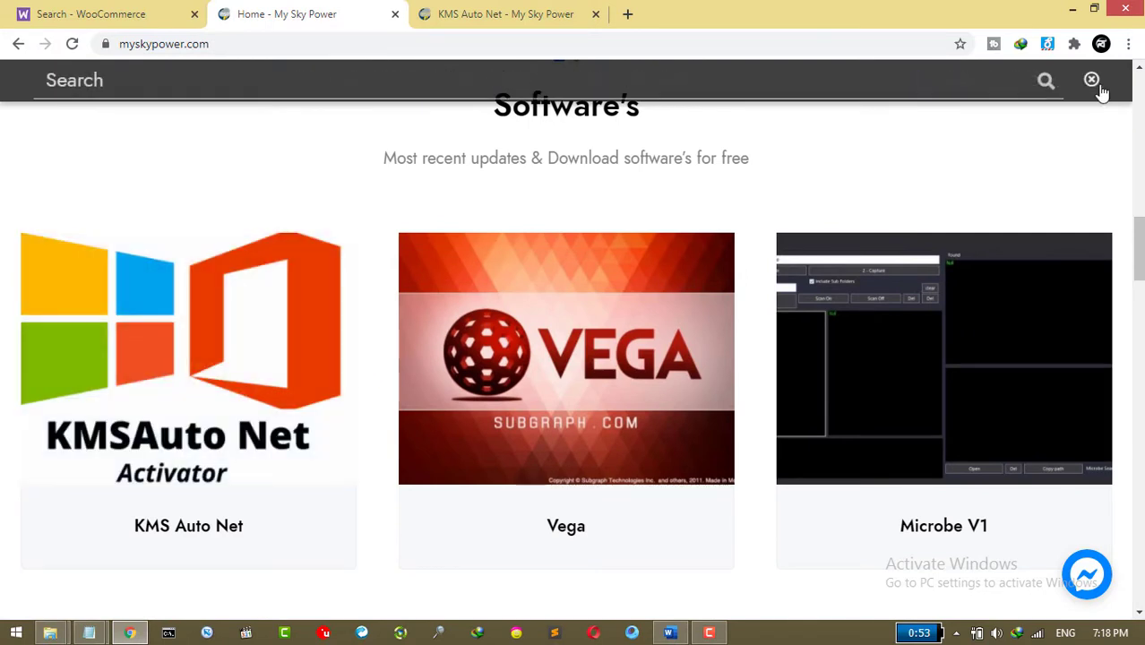
left_click(213, 82)
type("kms")
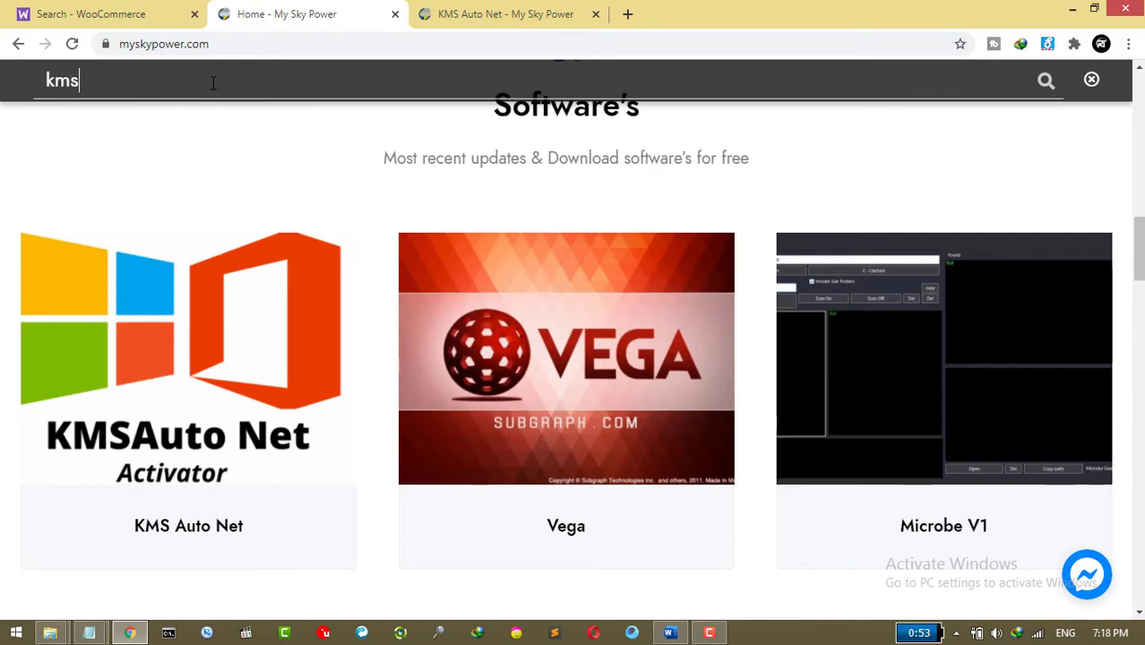
Download the archive from the KMS Auto Net page as kmsauto-Downlading_2.zip and minimise the browser
left_click(491, 11)
scroll(399, 403, "down", 1)
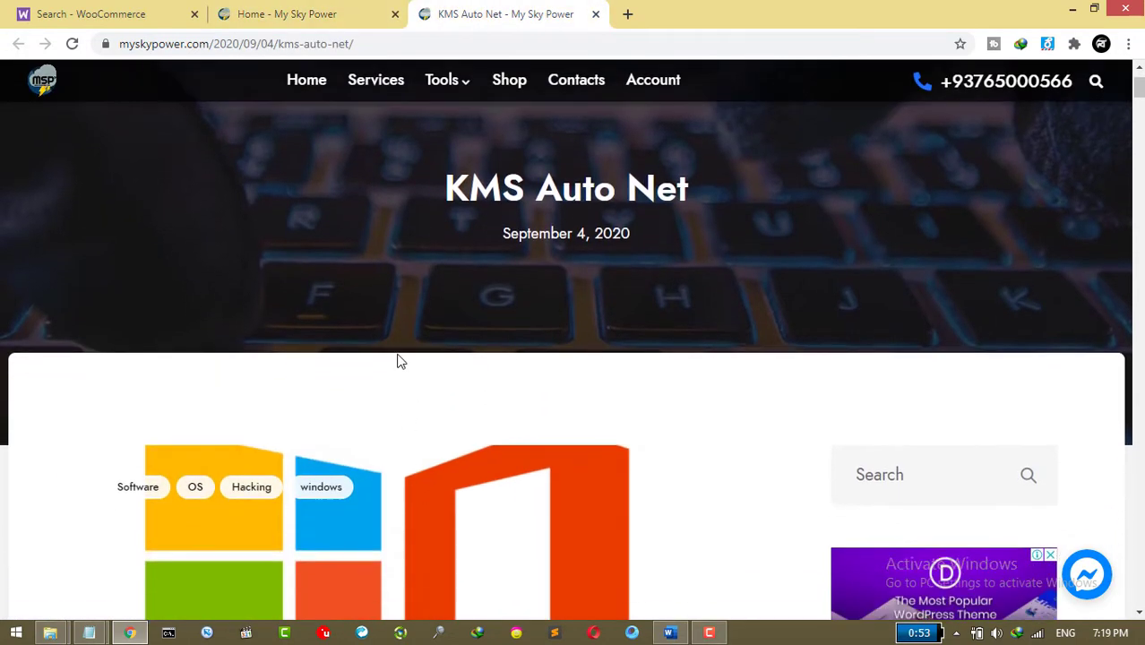
scroll(378, 276, "down", 5)
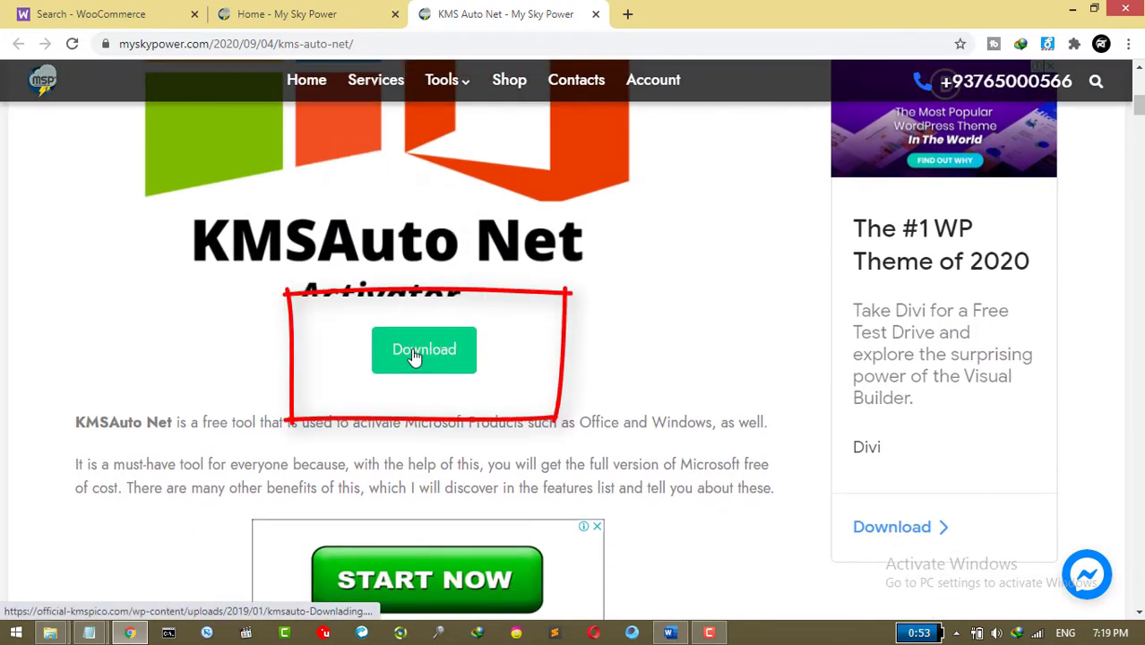
left_click(414, 356)
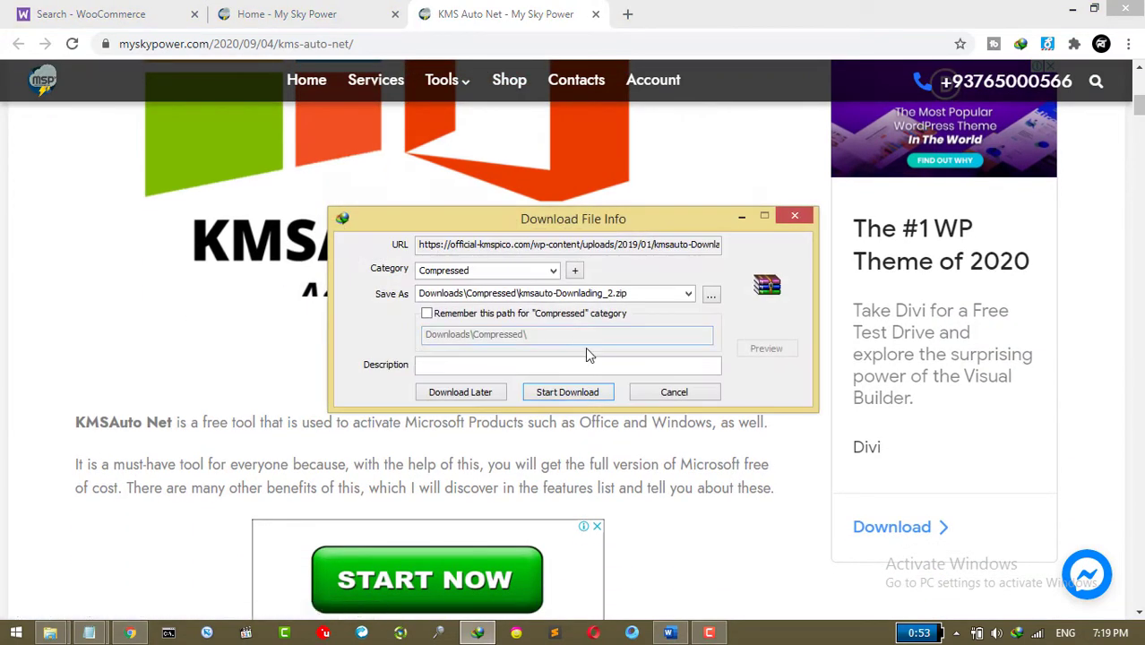
left_click(548, 393)
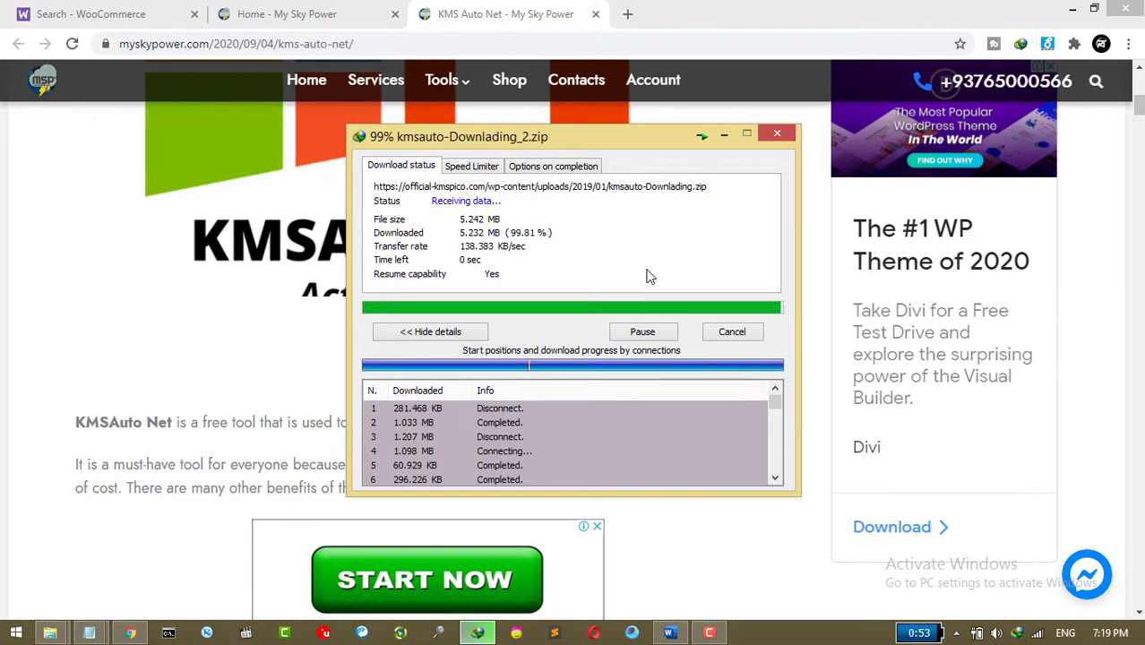
left_click(1067, 16)
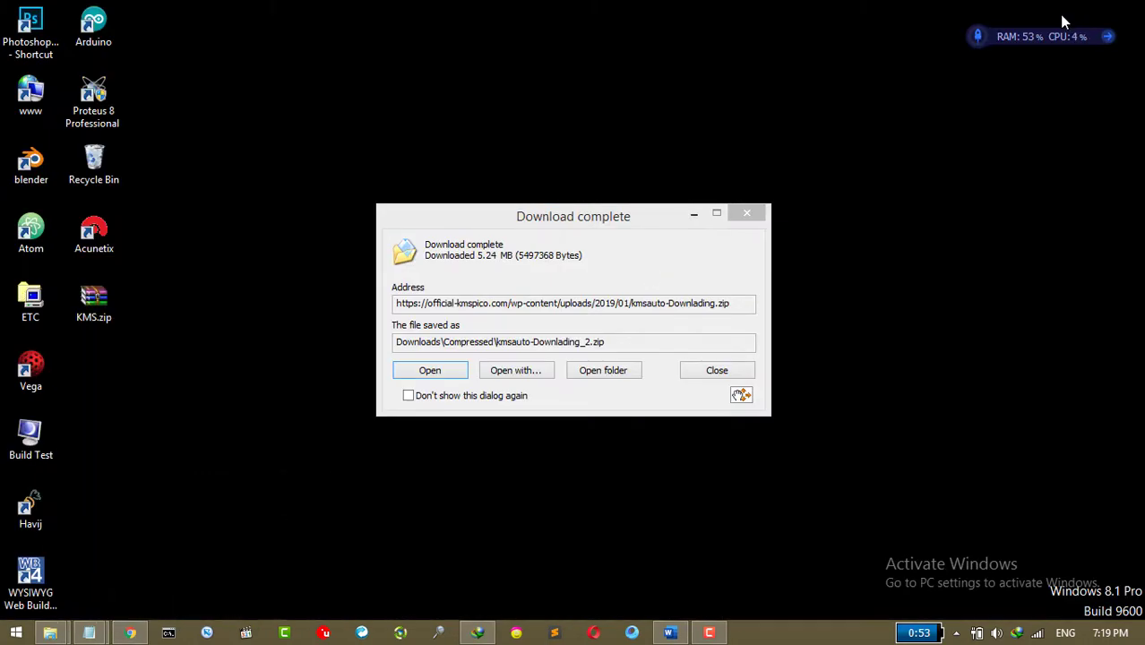
Open the downloaded archive and extract the KMSAuto Net 2015 v1.4.0 Portable folder to the desktop
left_click(430, 370)
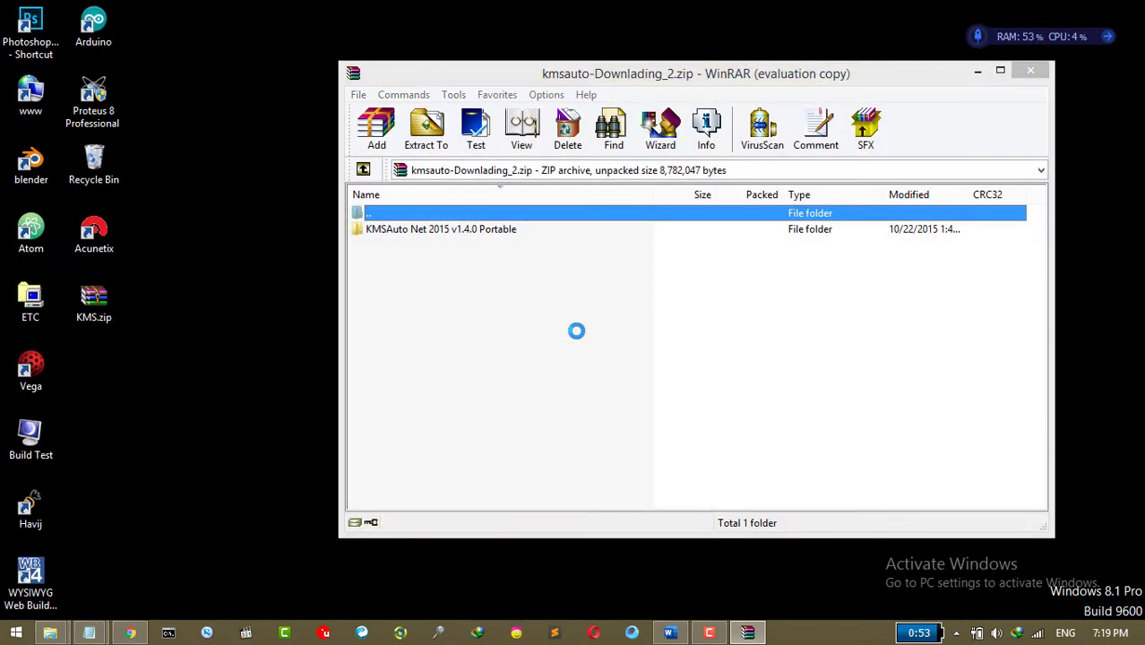
left_click(866, 45)
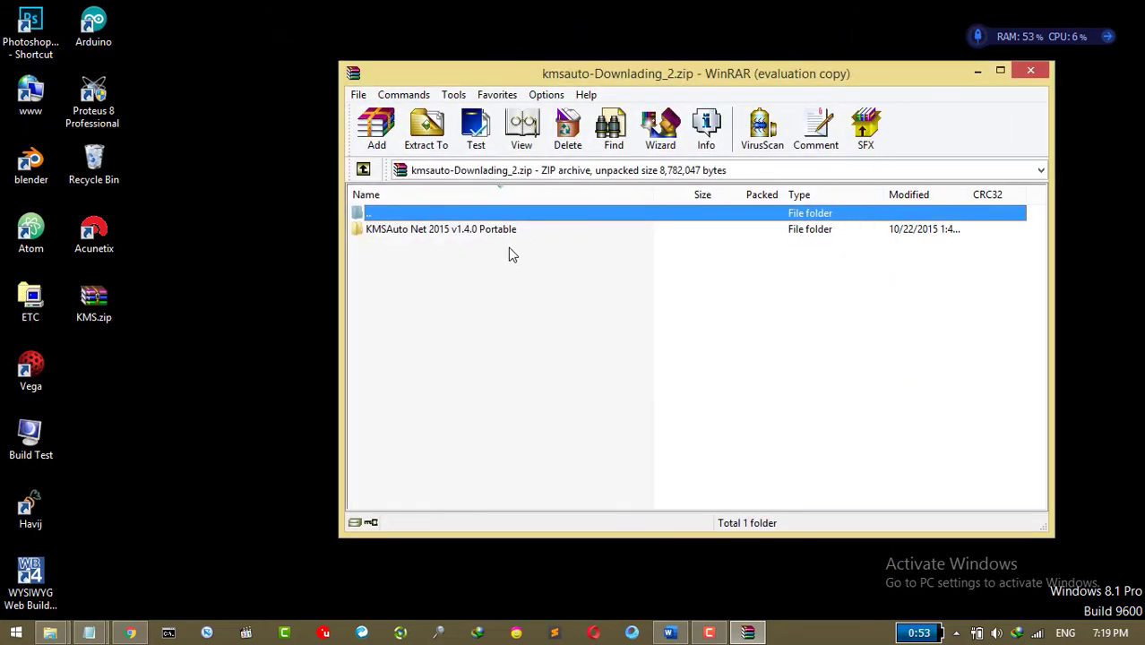
left_click_drag(492, 229, 462, 229)
left_click_drag(284, 219, 285, 221)
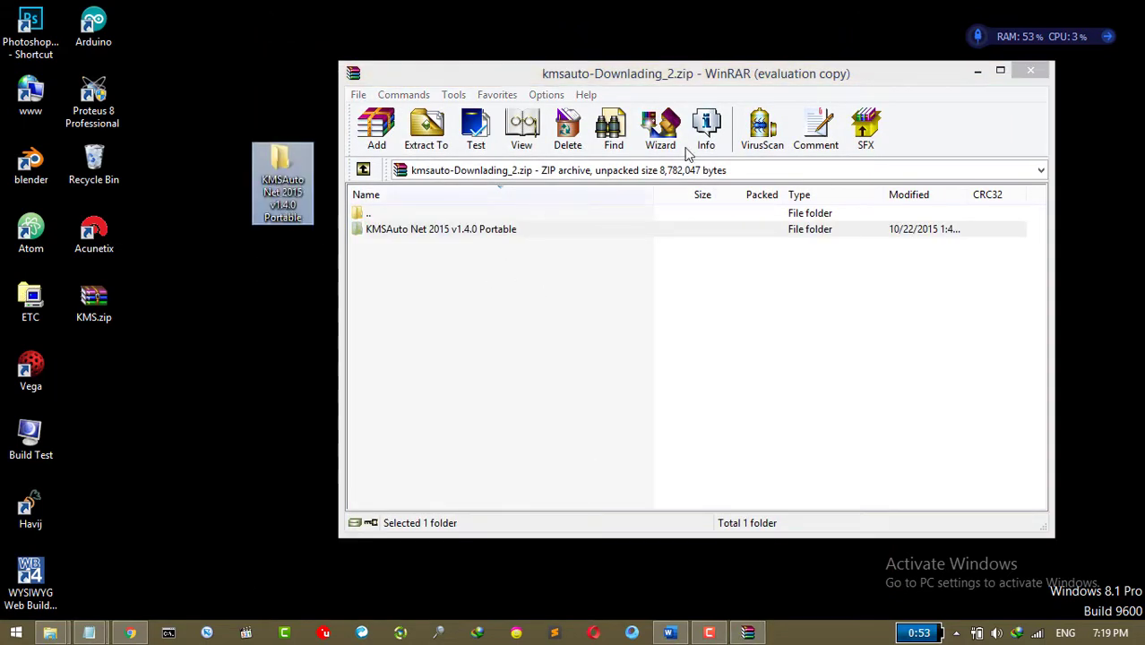
left_click(1031, 71)
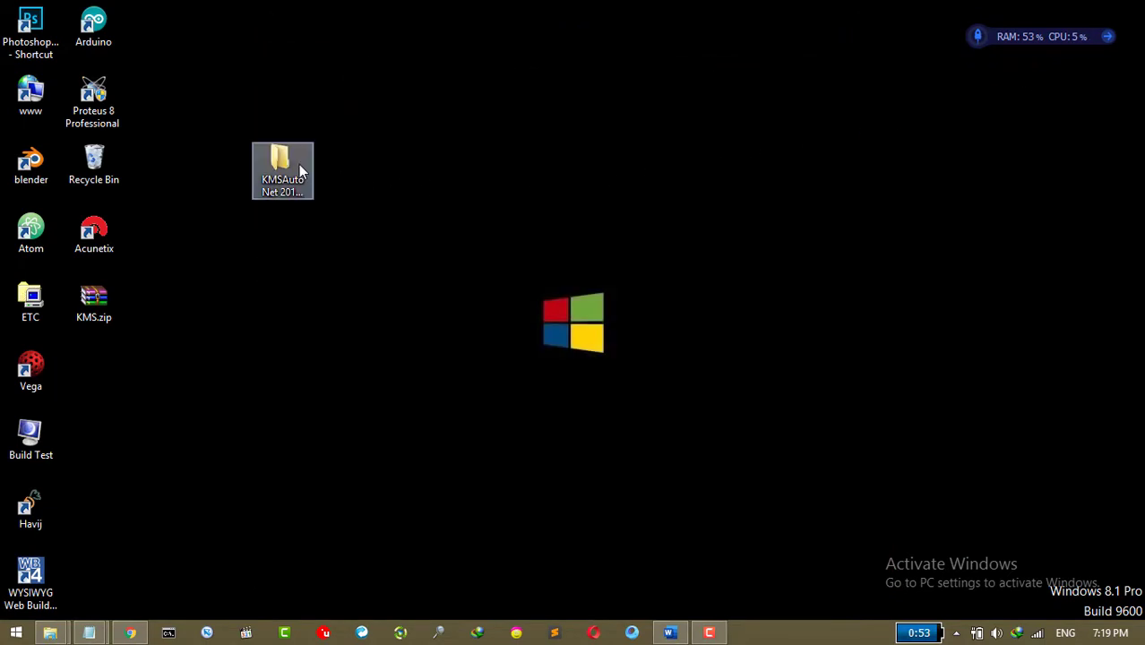
Open the extracted KMSAuto Net 2015 v1.4.0 Portable folder and look at the available actions for KMSAuto Net.exe
left_click(287, 164)
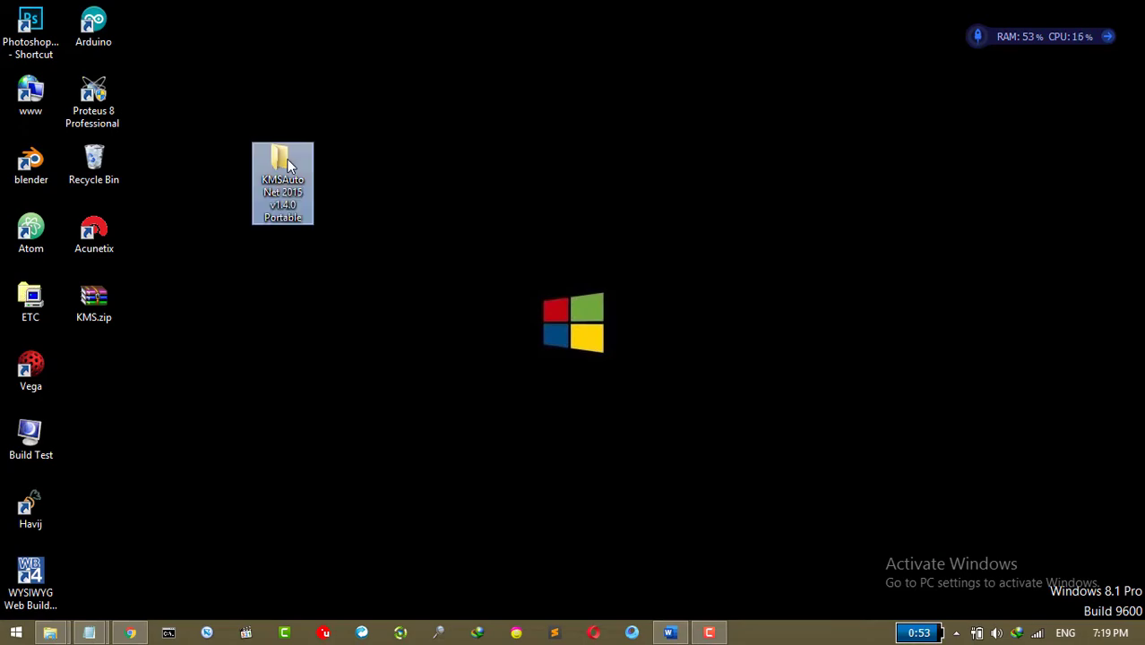
double_click(287, 164)
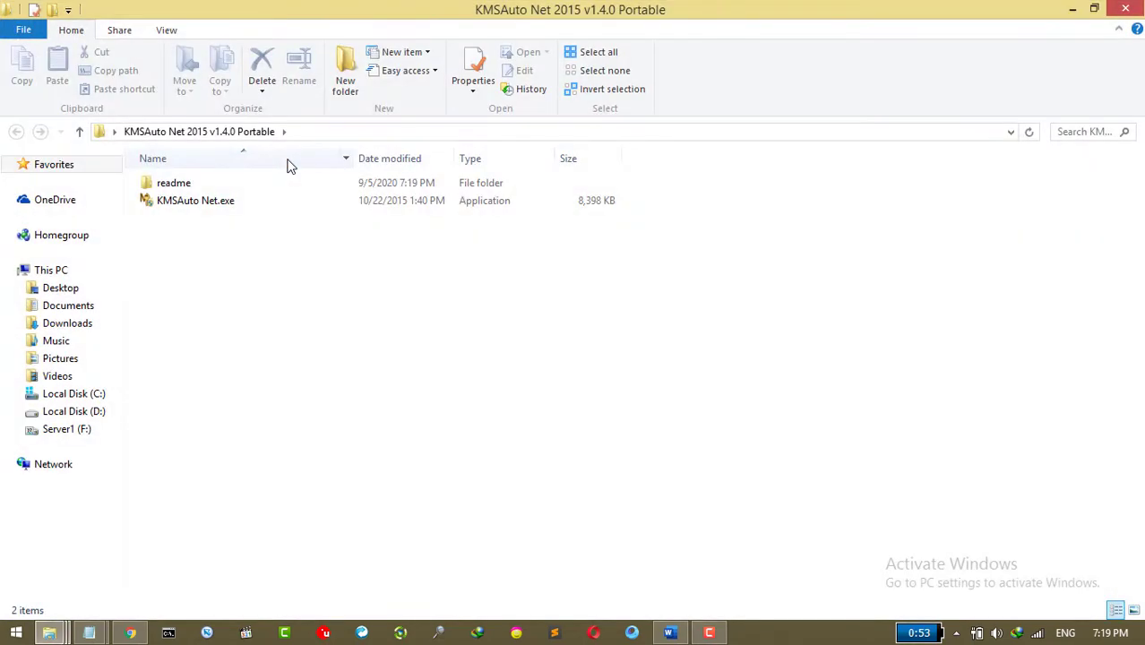
left_click(176, 207)
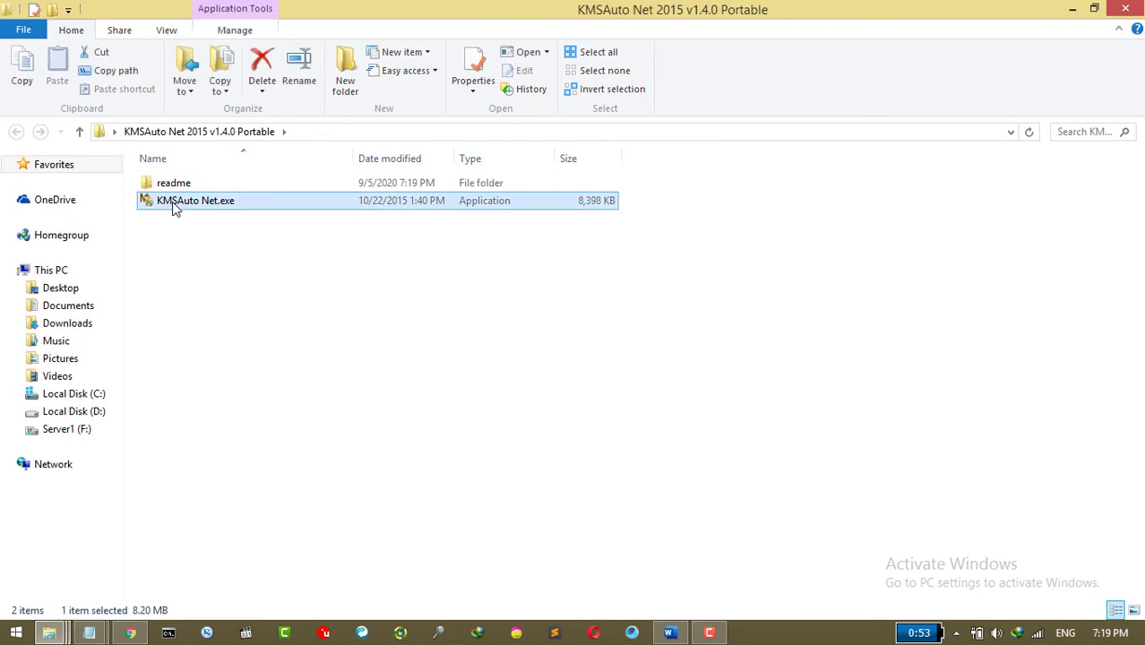
right_click(176, 207)
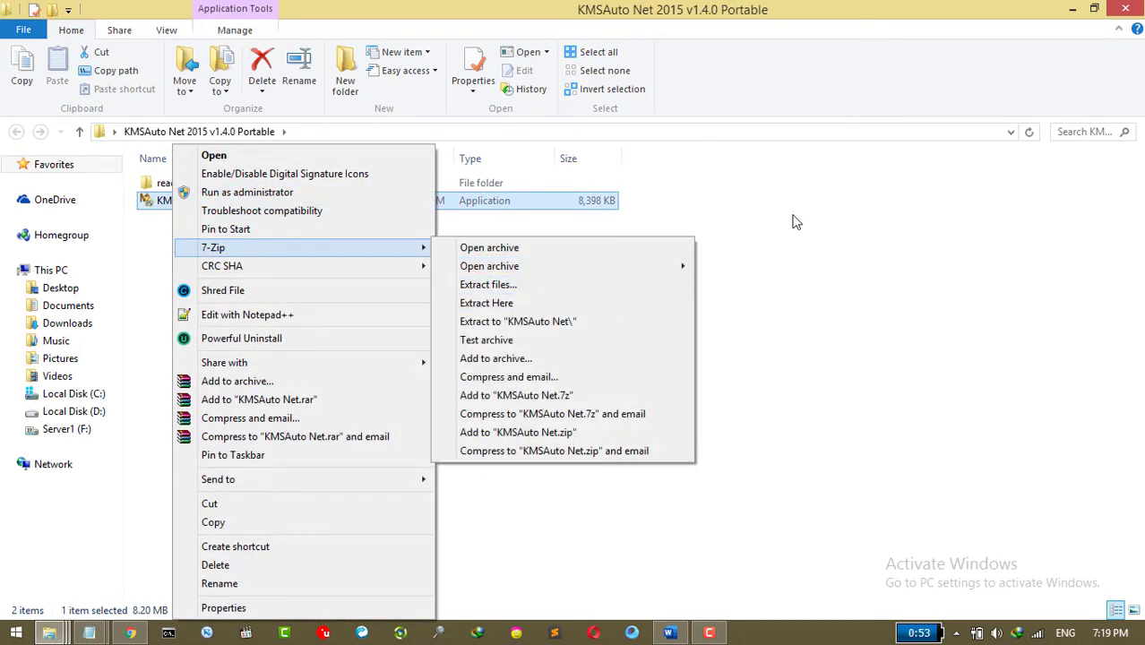
left_click(792, 220)
Write the note lines "Turn off Anti virus" and "Turn off windows defender !" in the empty Notepad document
left_click(97, 630)
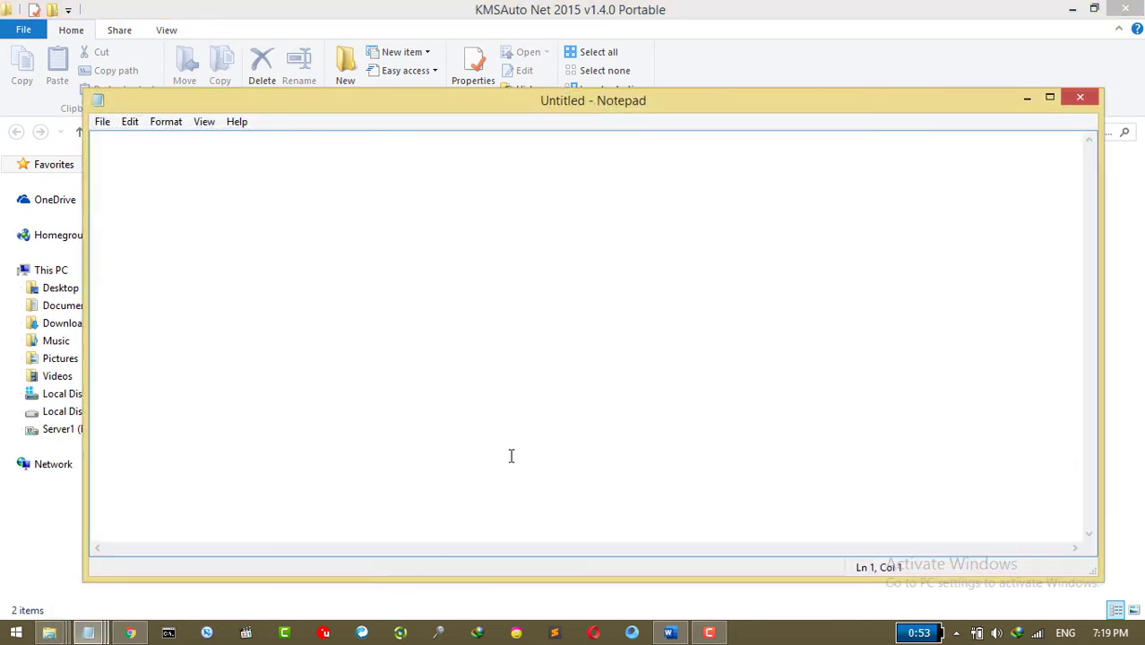
type("Turn off Anti virus")
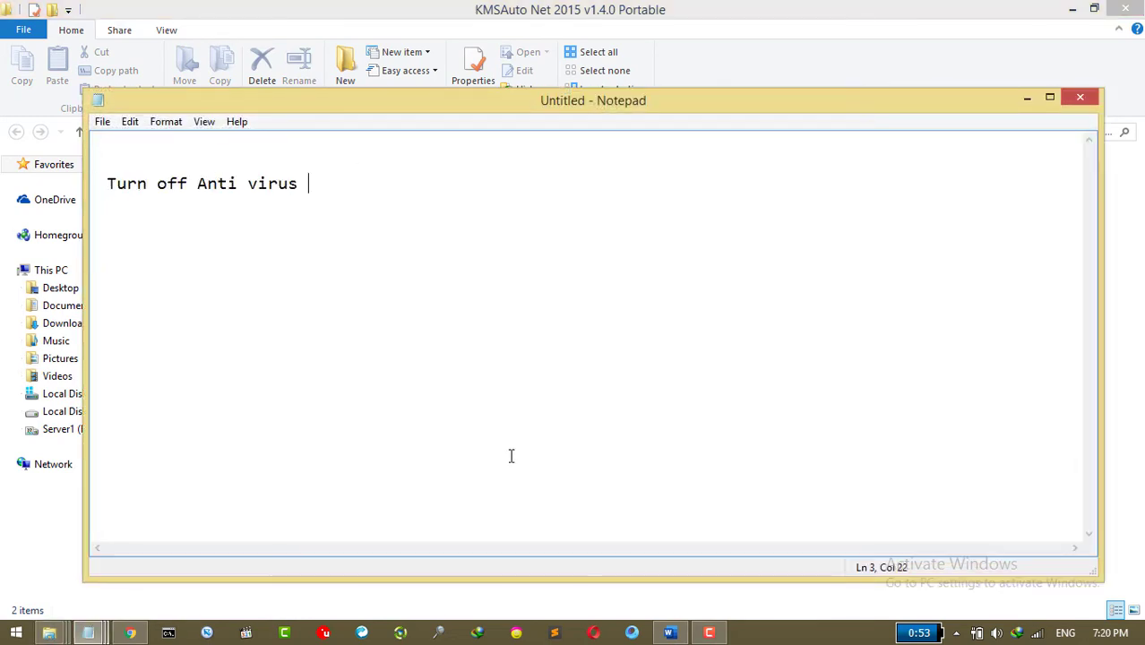
key("Return")
type("Turn off windows defender !")
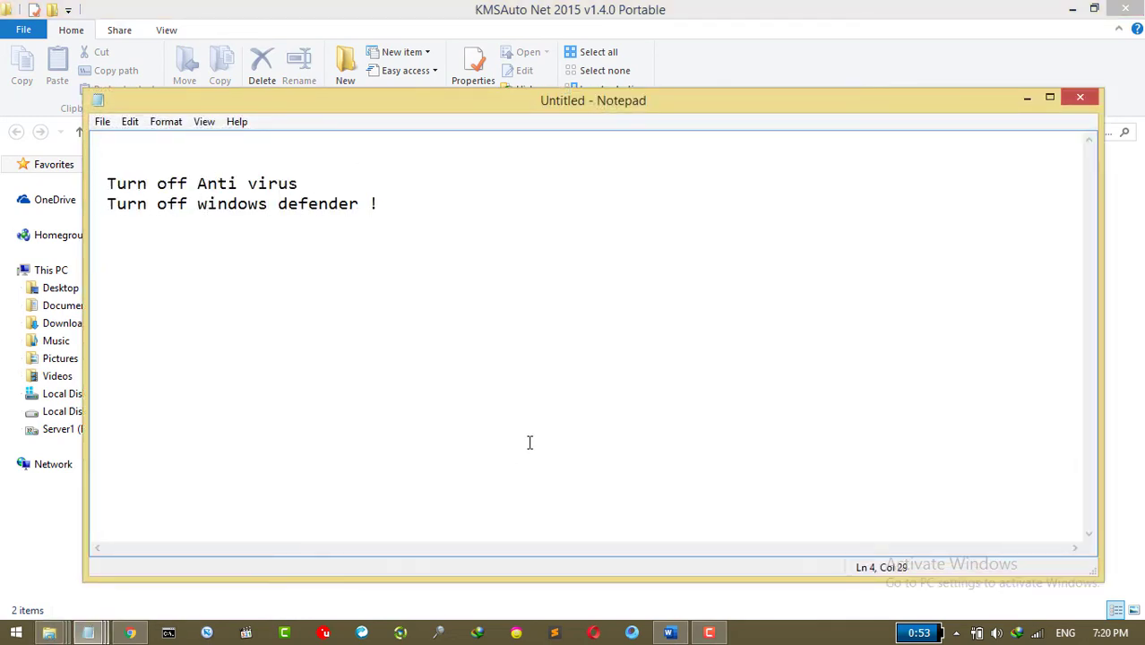
Find Windows Defender with the search "defe", check its real-time protection status and setting, and return to the extracted folder
left_click(16, 632)
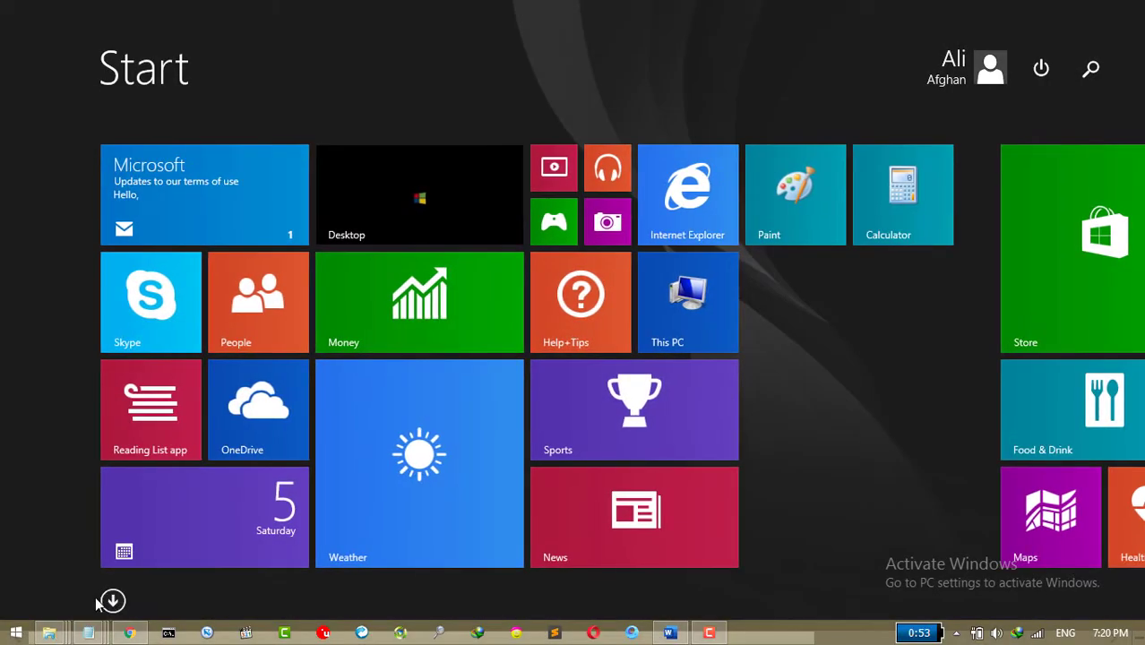
left_click(111, 601)
type("defe")
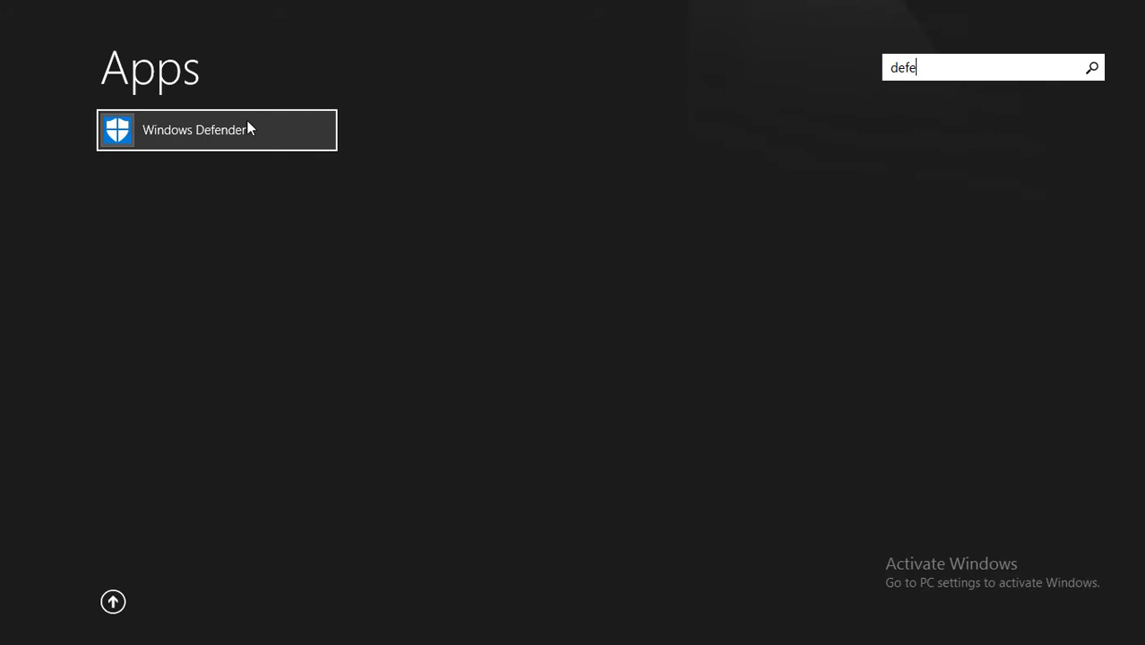
left_click(190, 130)
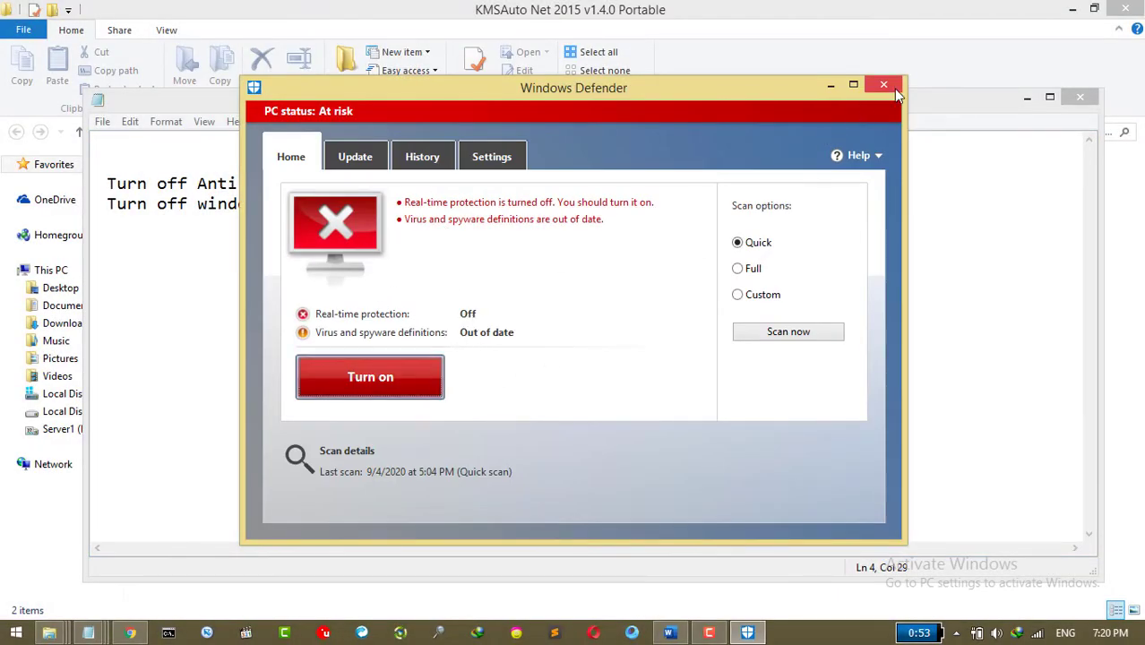
left_click(501, 161)
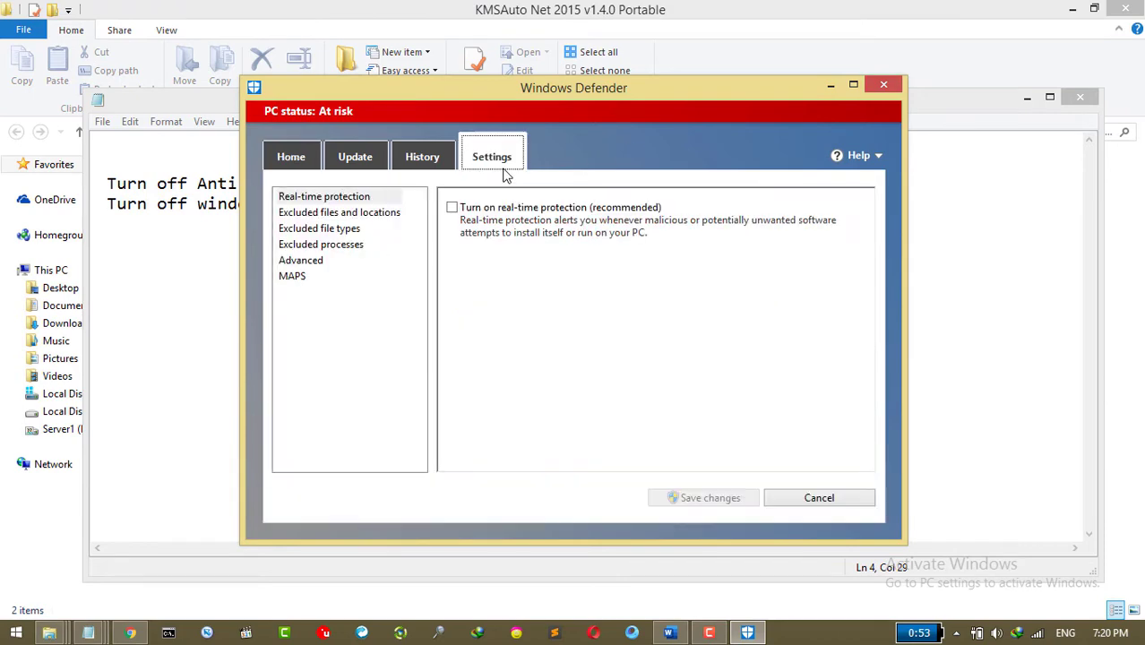
left_click(294, 157)
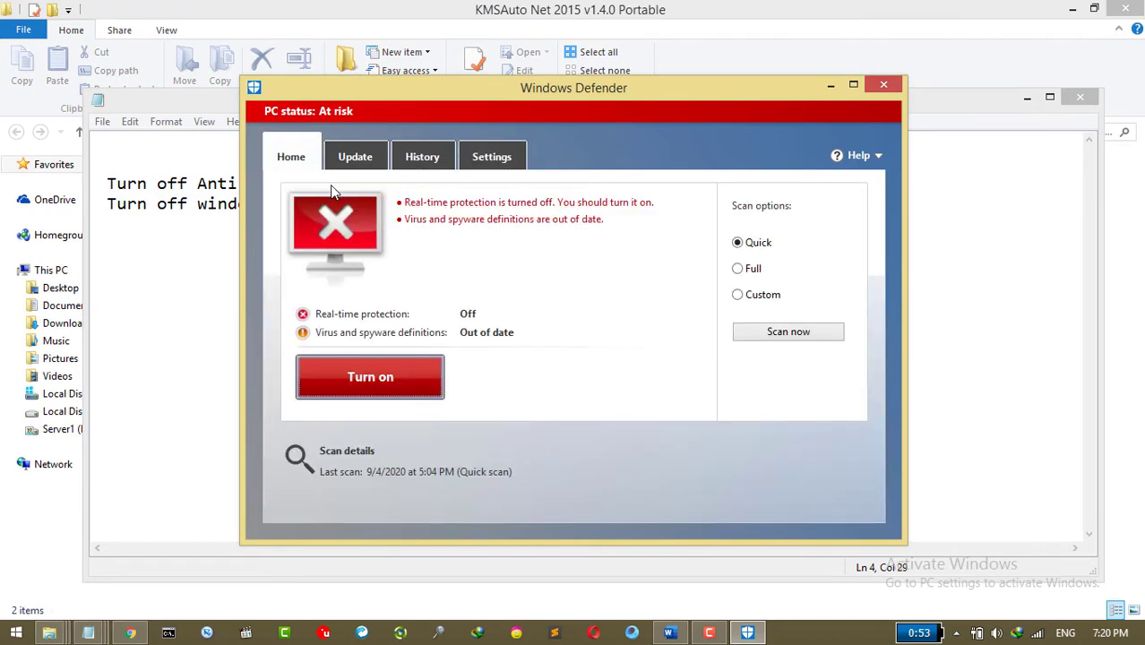
left_click(892, 89)
left_click(1027, 95)
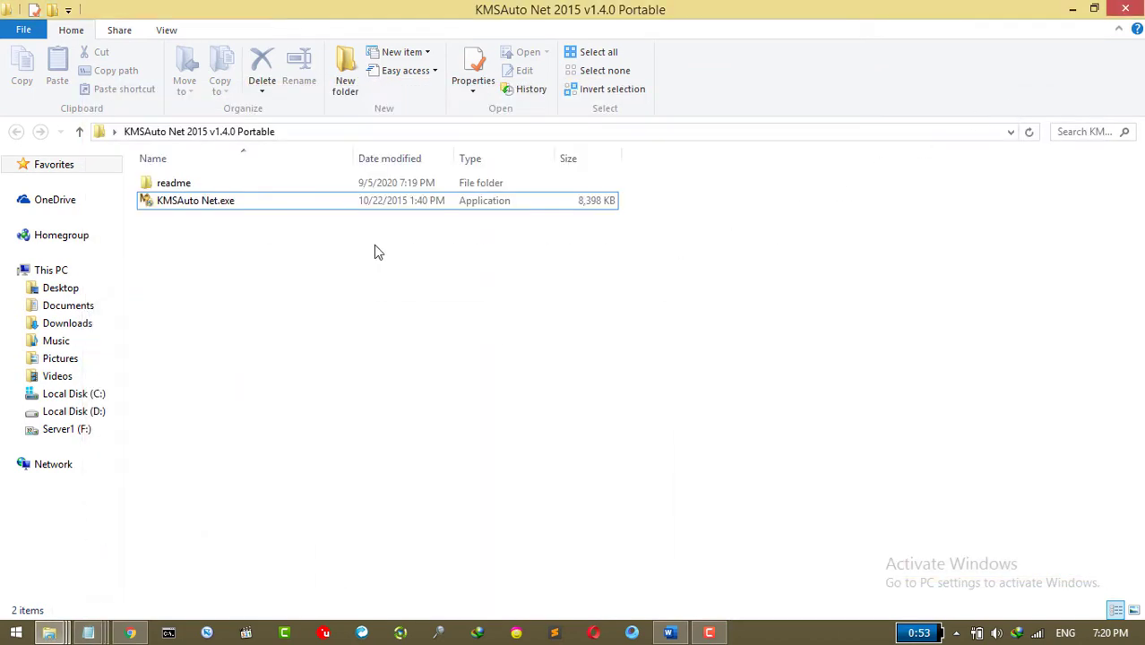
Run KMSAuto Net.exe as administrator and close the folder window behind it
right_click(193, 200)
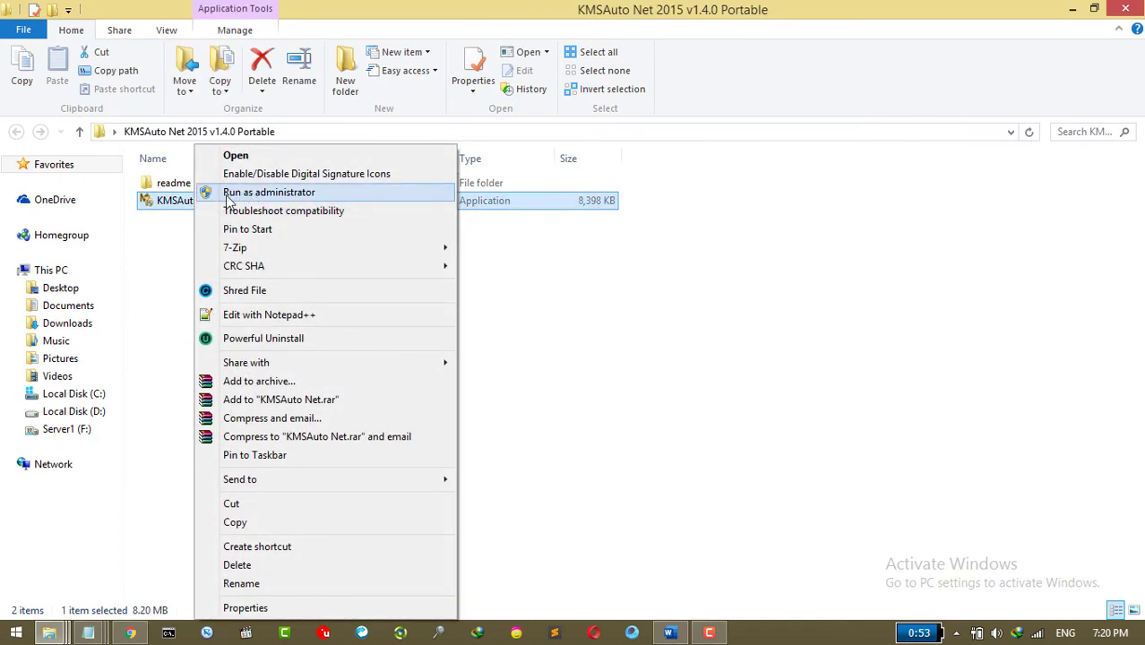
left_click(256, 193)
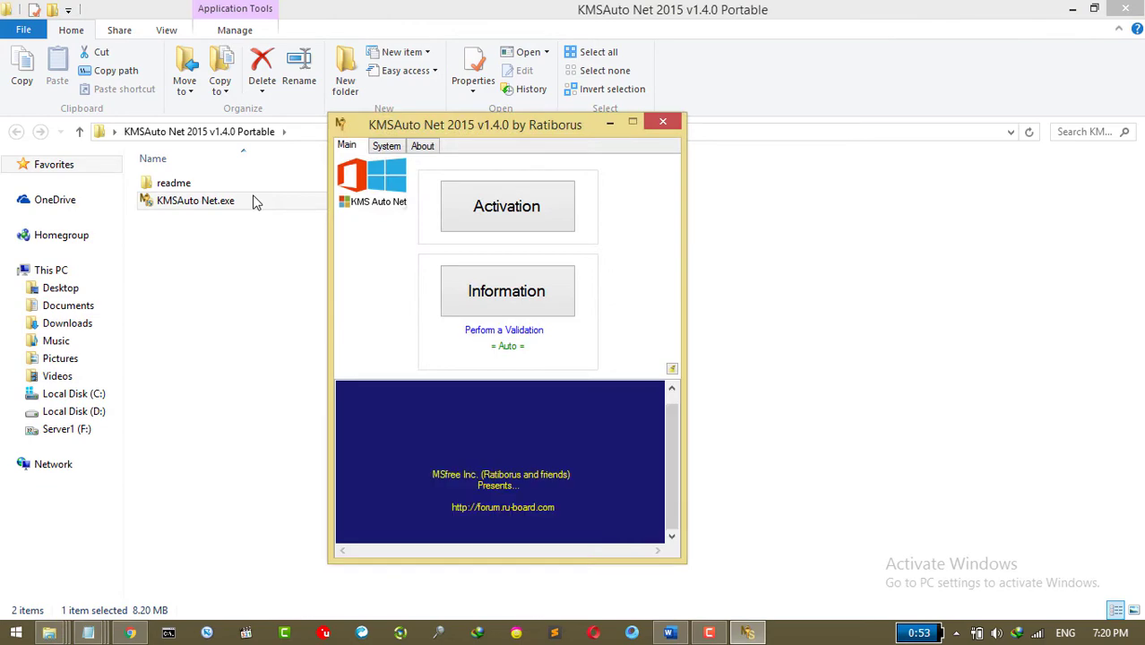
left_click(1134, 9)
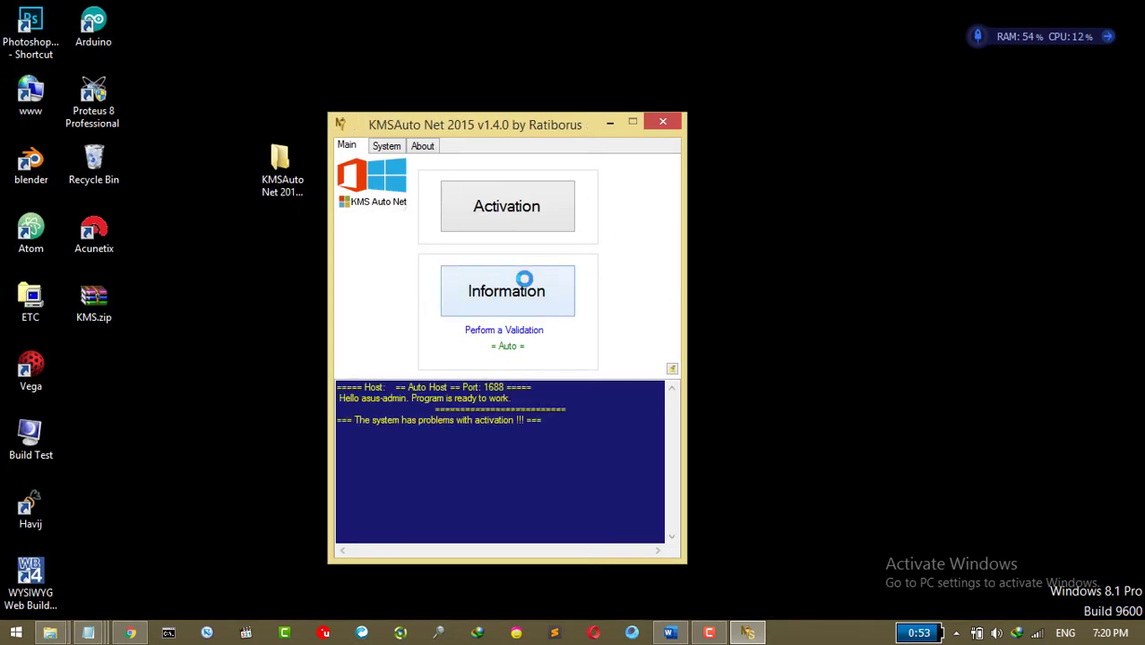
Look over KMSAuto Net's system options, run the Windows activation, and dismiss the Advanced SystemCare startup-item alert
left_click(389, 148)
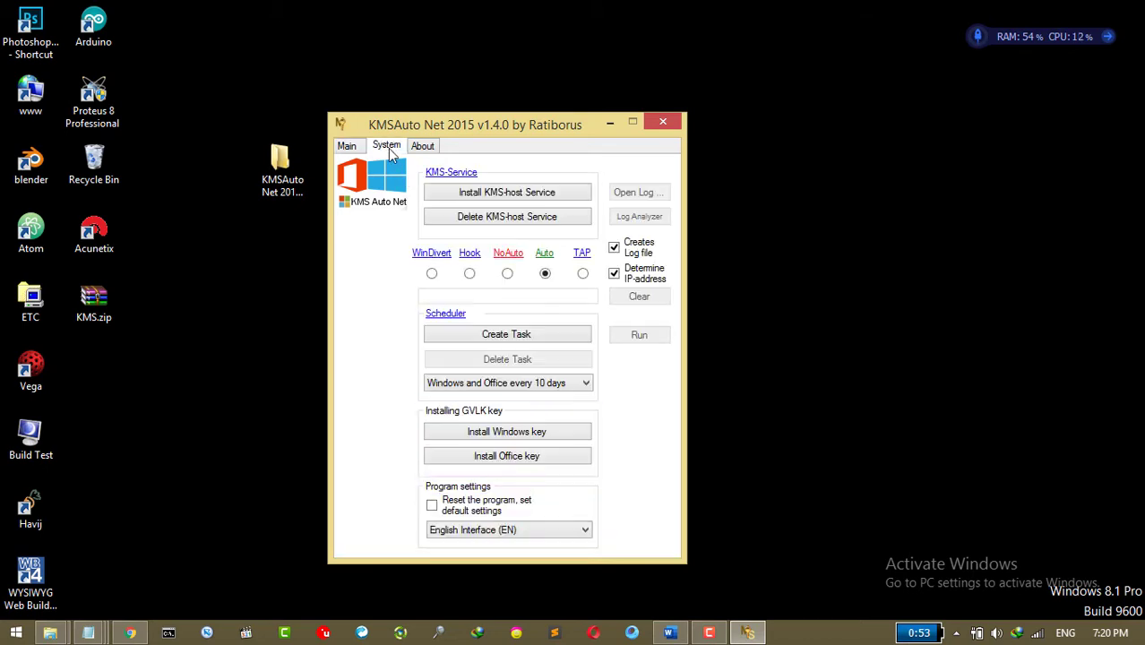
left_click(346, 146)
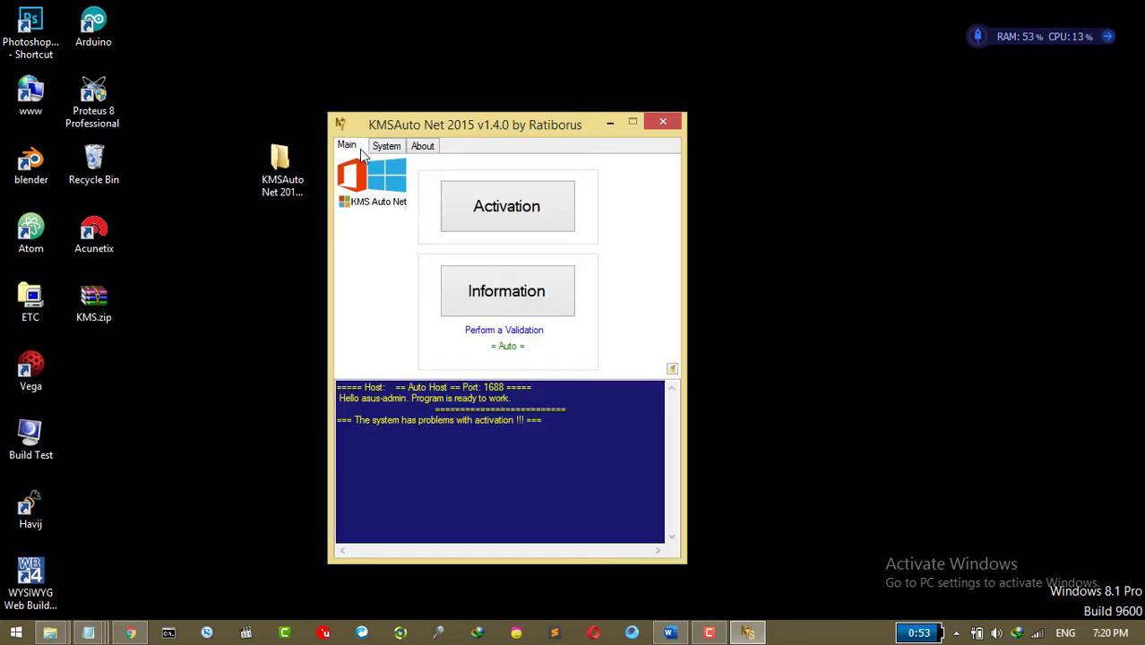
left_click(506, 206)
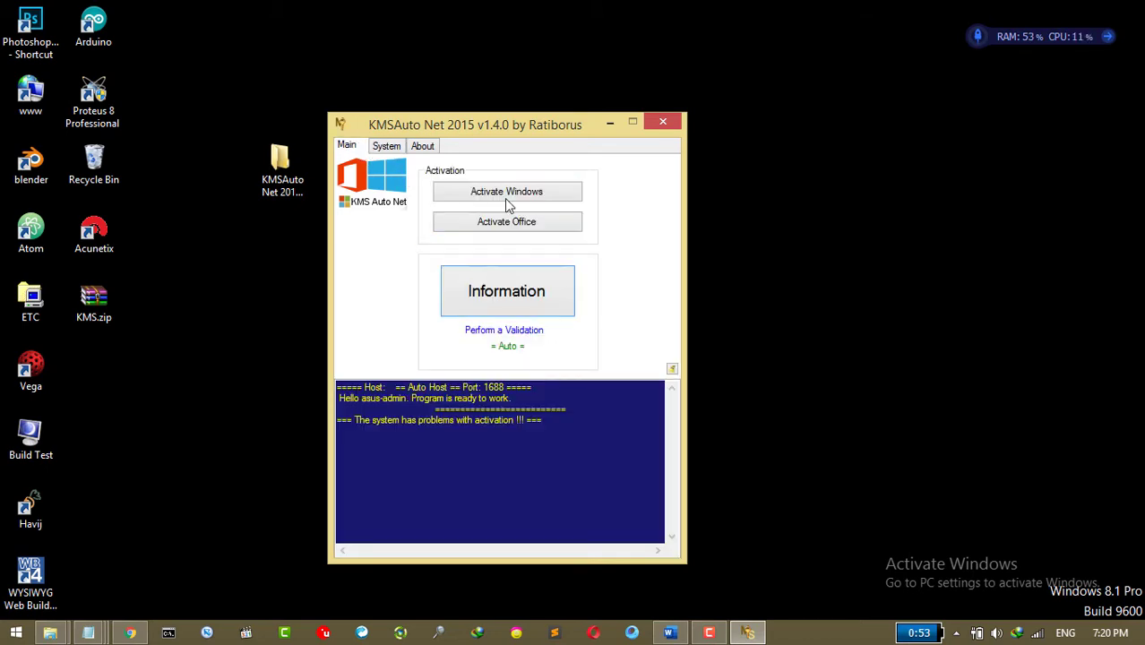
left_click(510, 191)
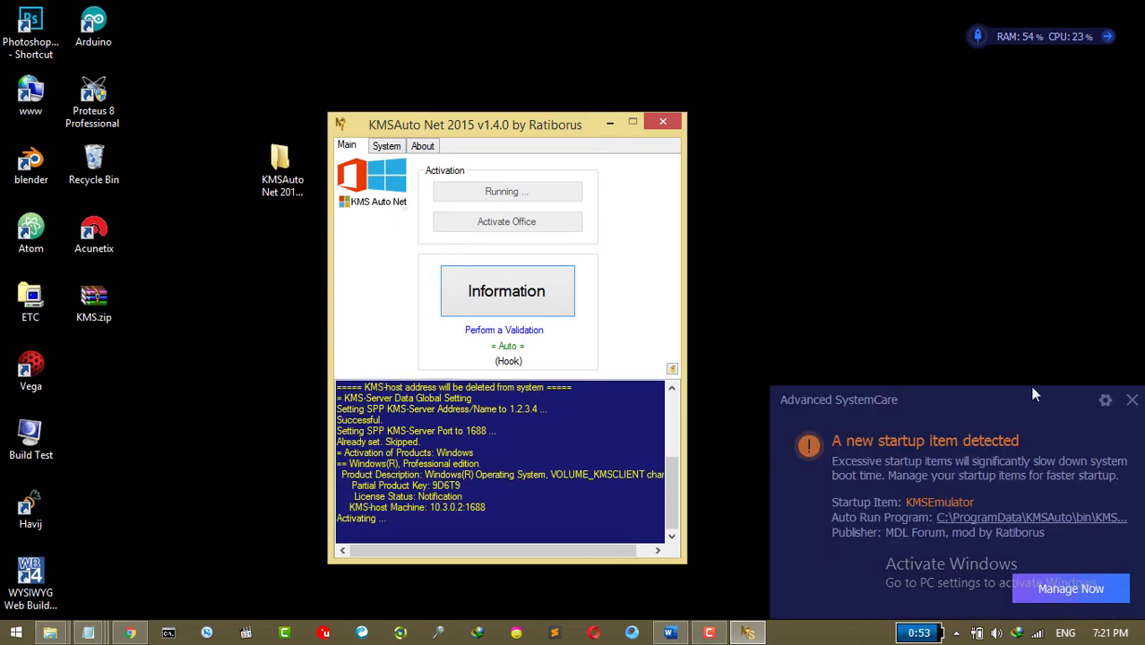
left_click(1131, 400)
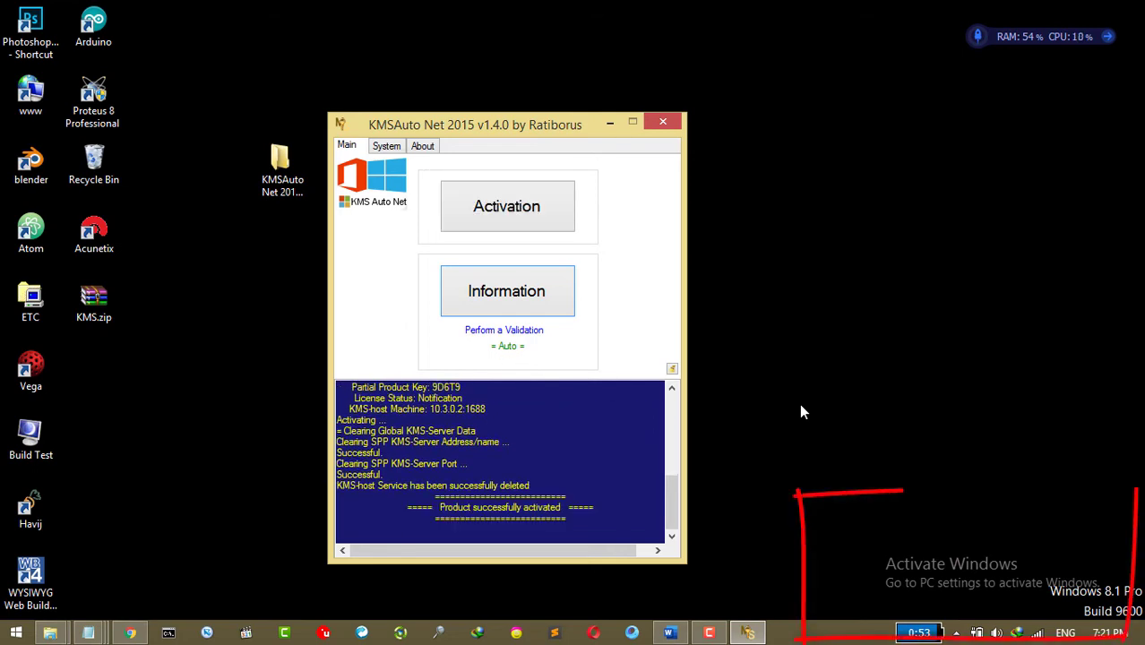
Run the Office activation in KMSAuto Net and dismiss the repeated startup-item alert
left_click(546, 218)
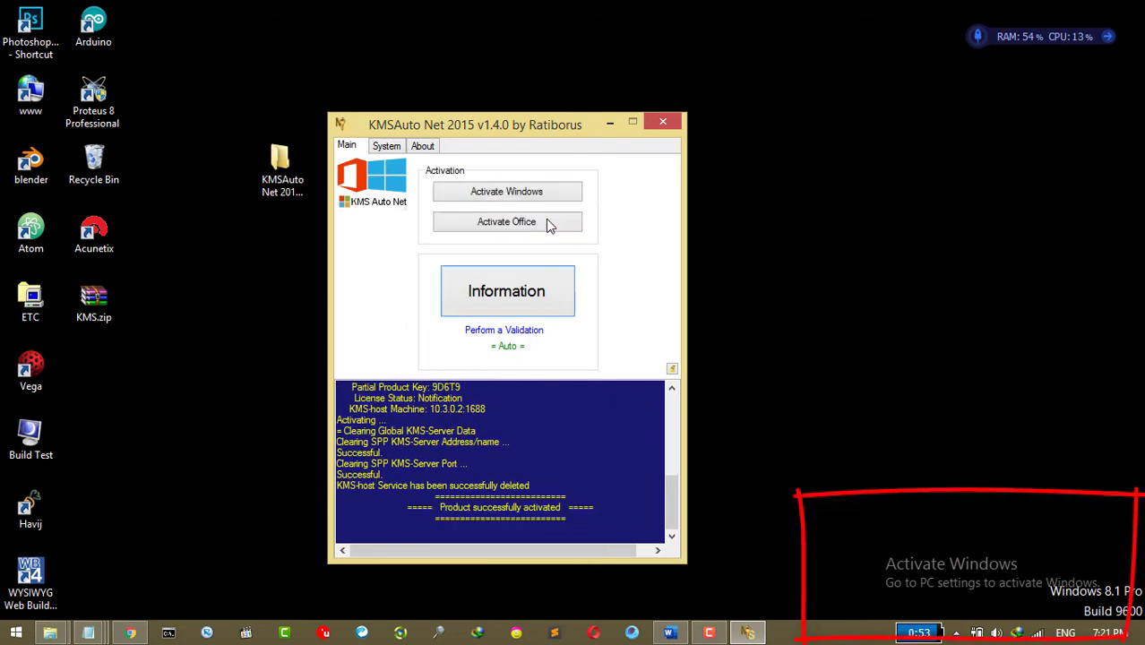
left_click(505, 223)
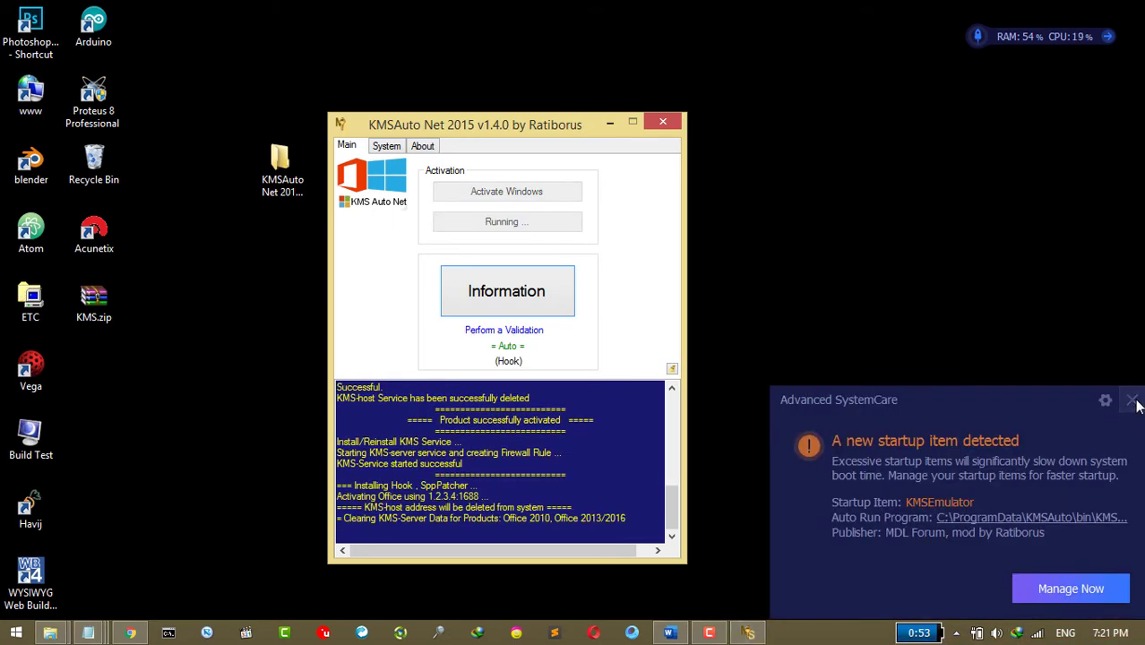
left_click(1132, 399)
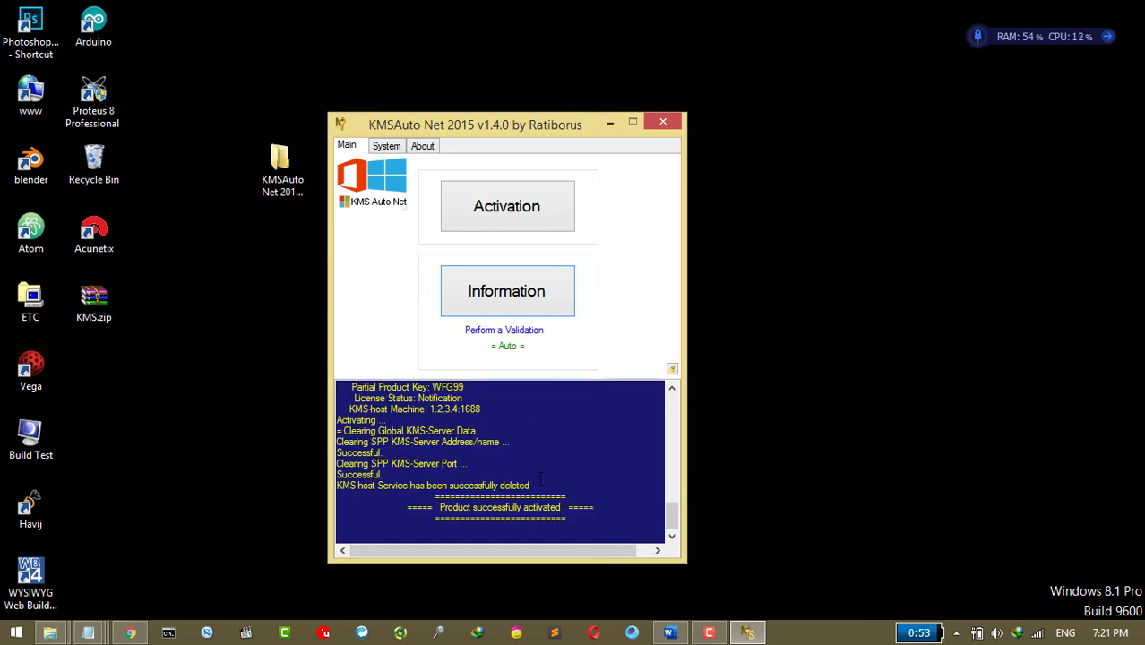
Switch to Word, create a new blank document to check its activation state, and close both Word documents
left_click(670, 634)
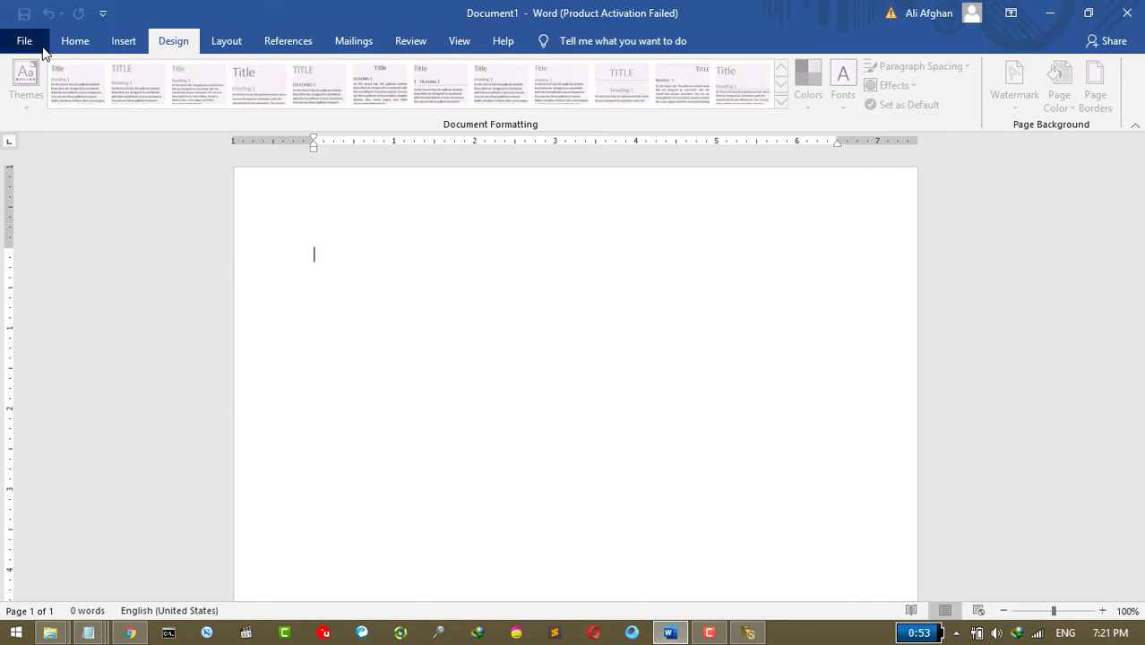
left_click(17, 42)
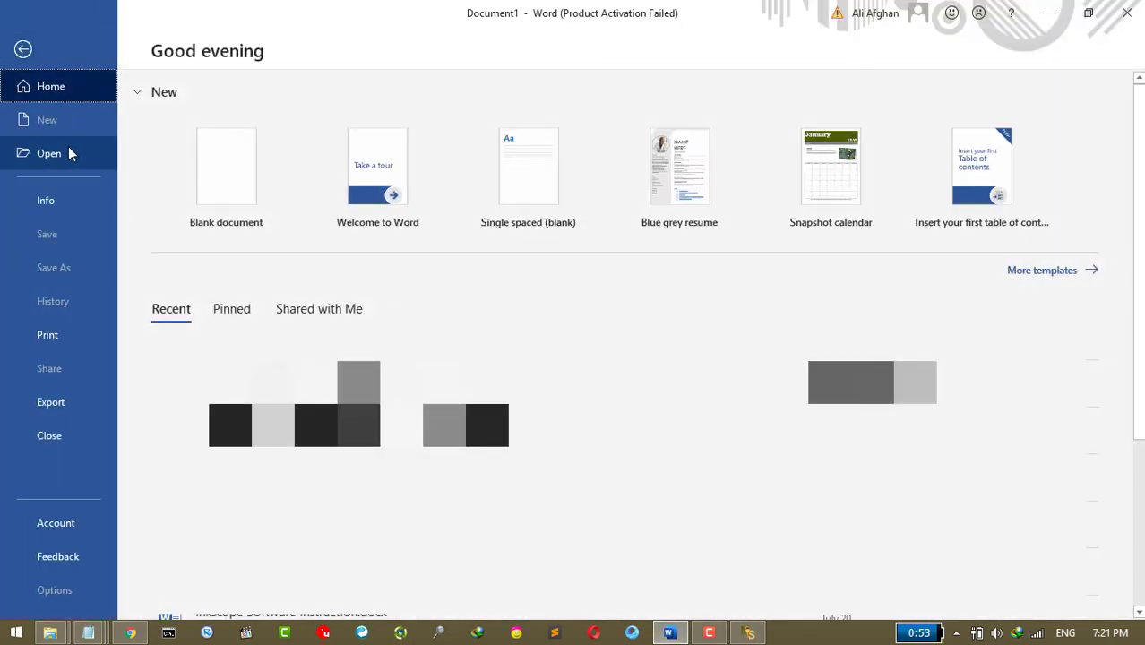
left_click(212, 175)
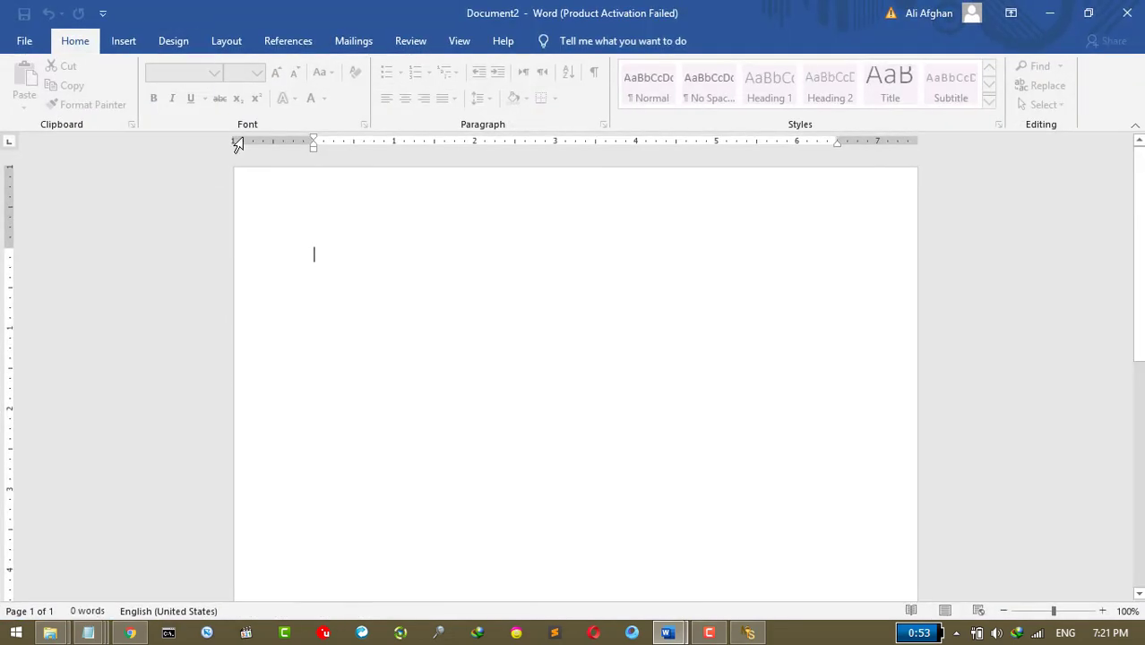
left_click(1129, 13)
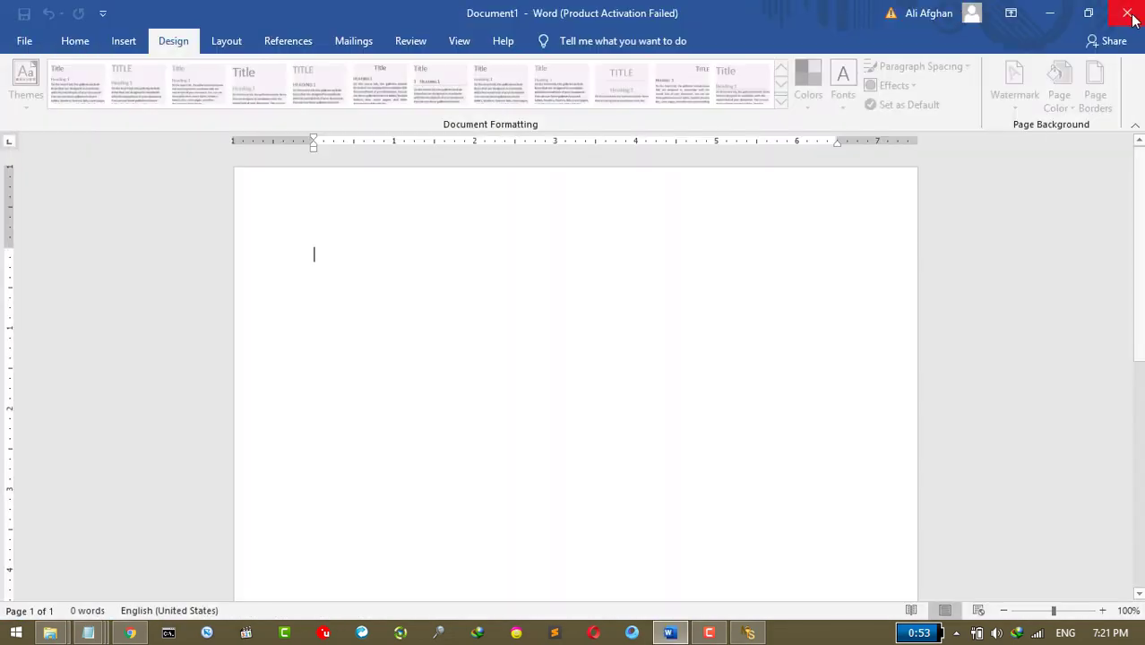
left_click(1130, 21)
Find Word with the app search "word" and reopen it with a blank document
left_click(4, 629)
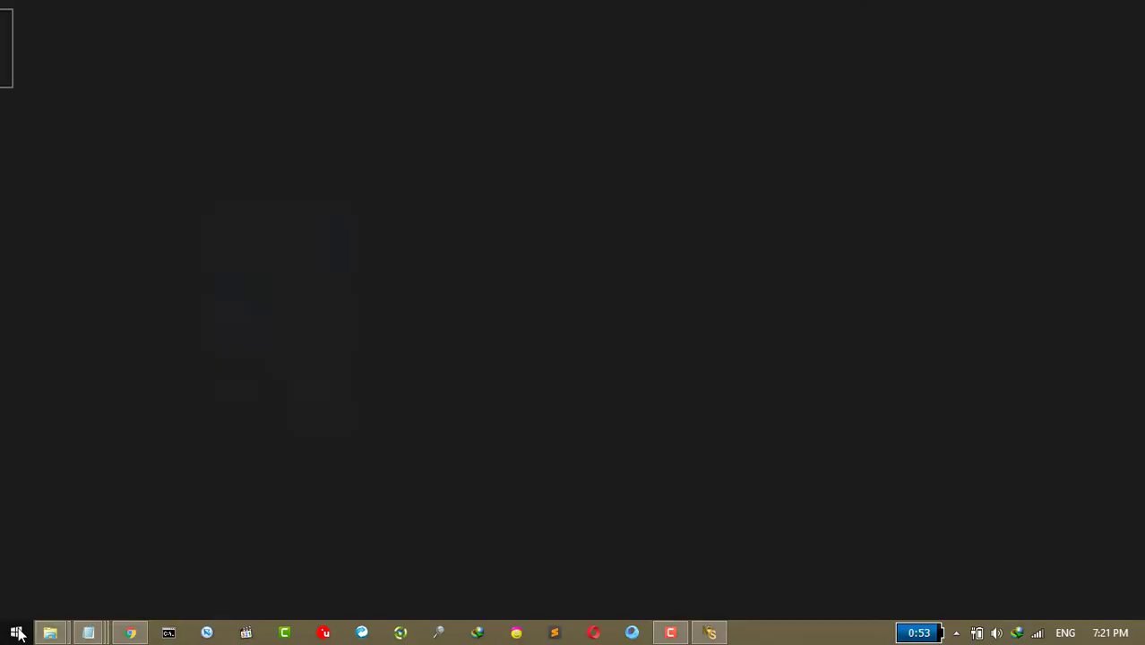
left_click(113, 602)
type("word")
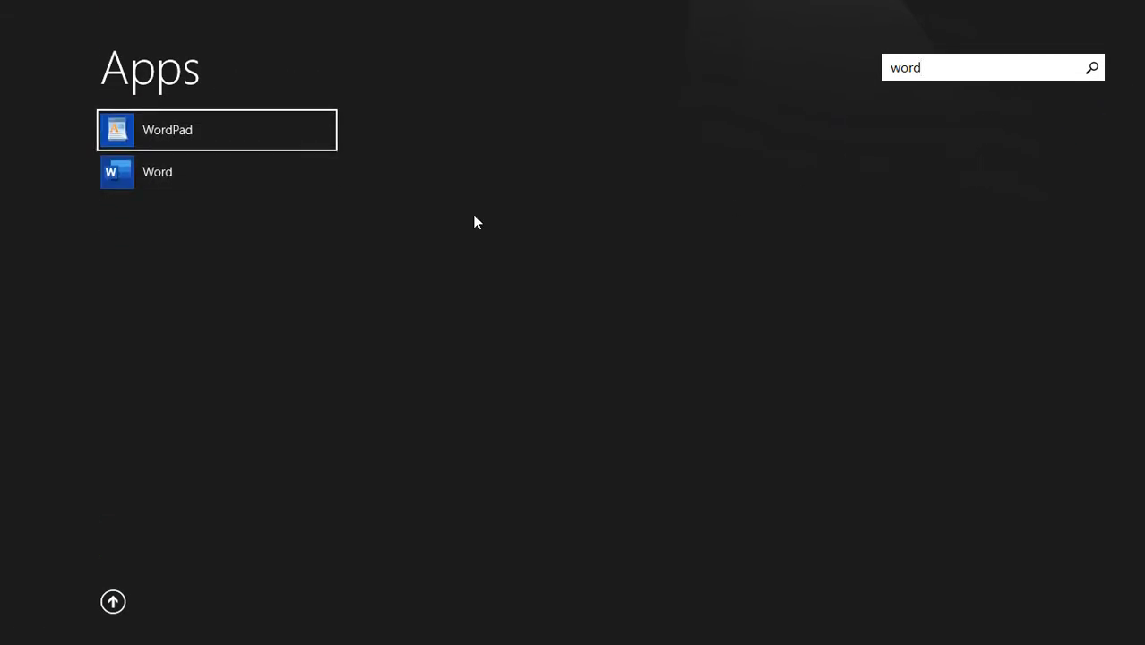
left_click(164, 171)
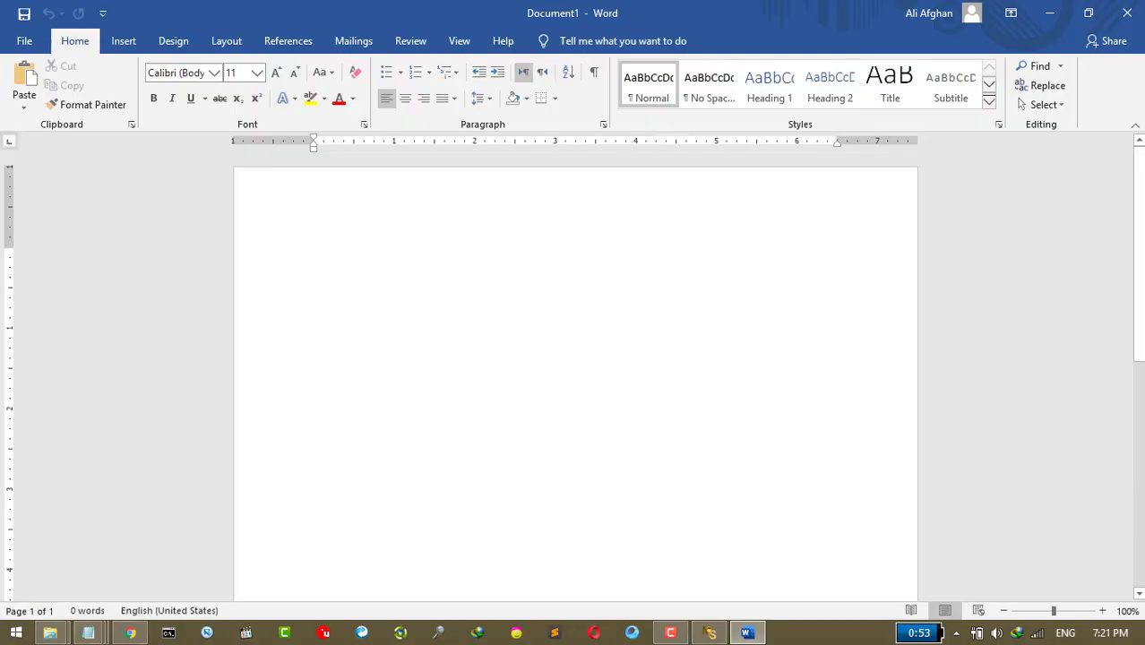
Enter the filler text "dsfdfdsfdsfdsf" in the document, apply the sixth style set, and add more filler letters
type("dsfdfdsfdsfdsf")
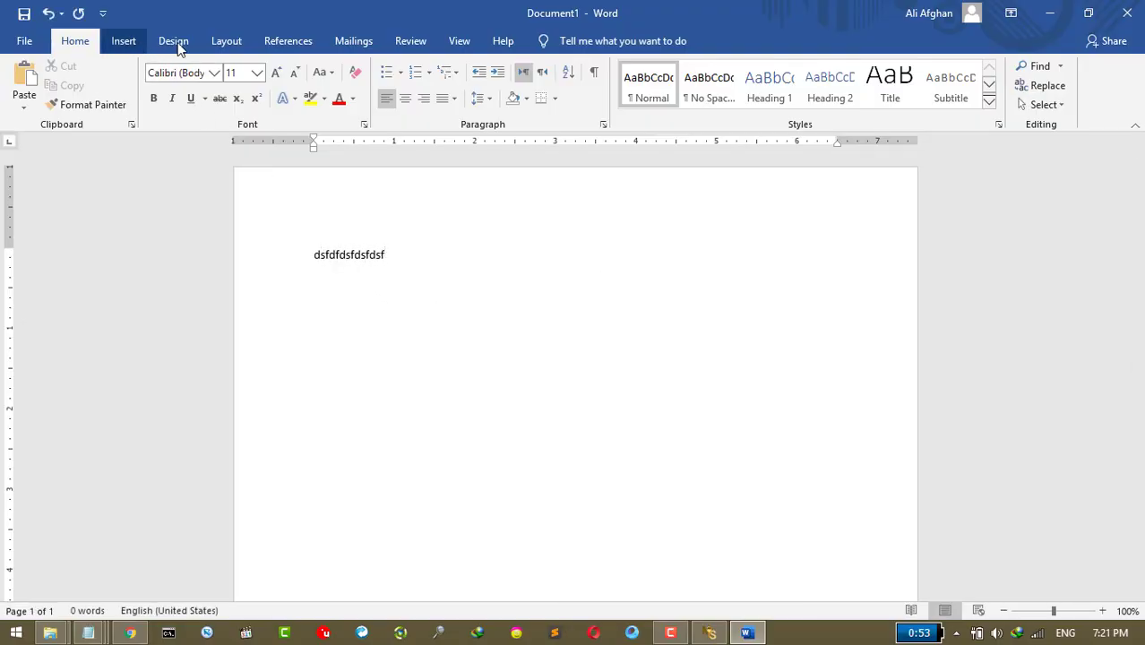
left_click(176, 42)
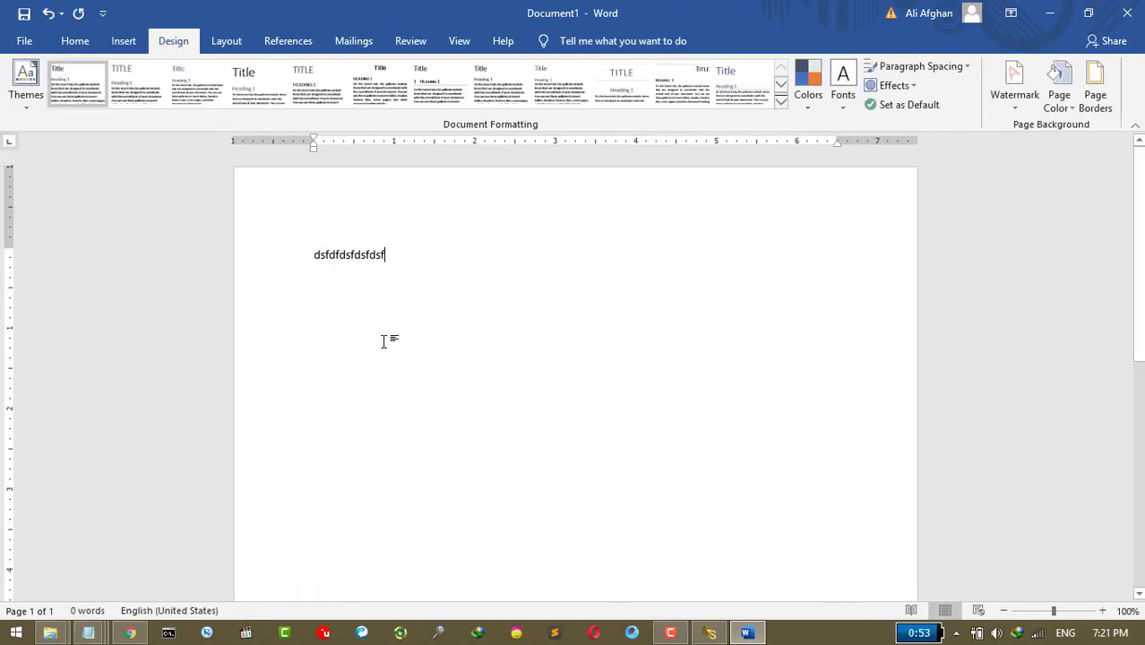
left_click(380, 104)
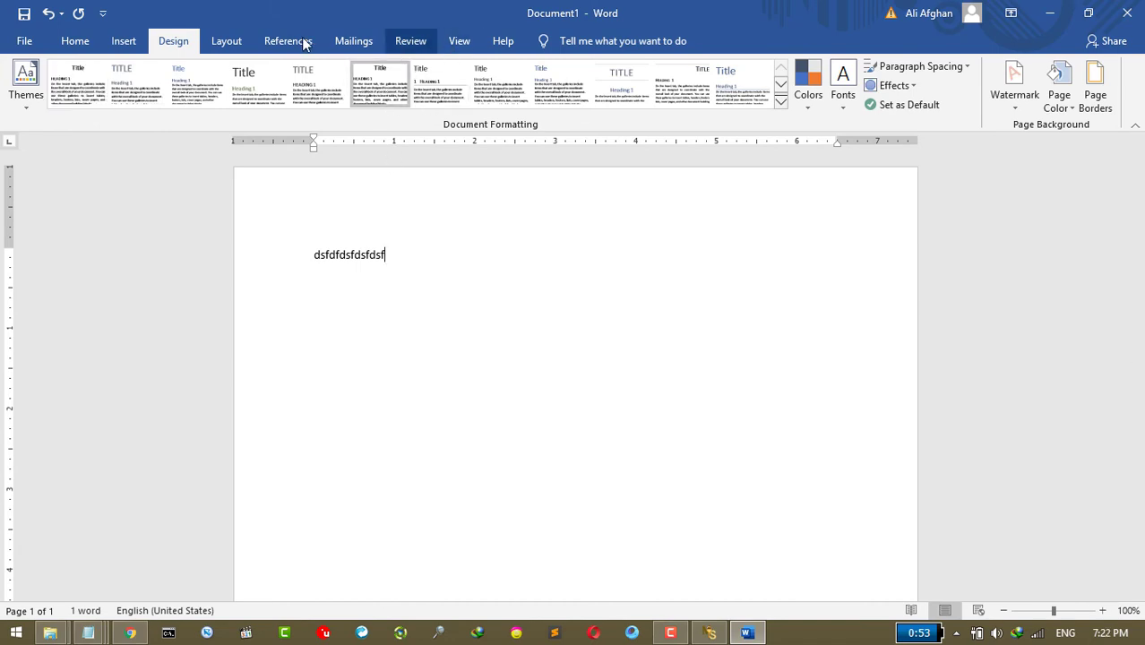
type("sdfsdf")
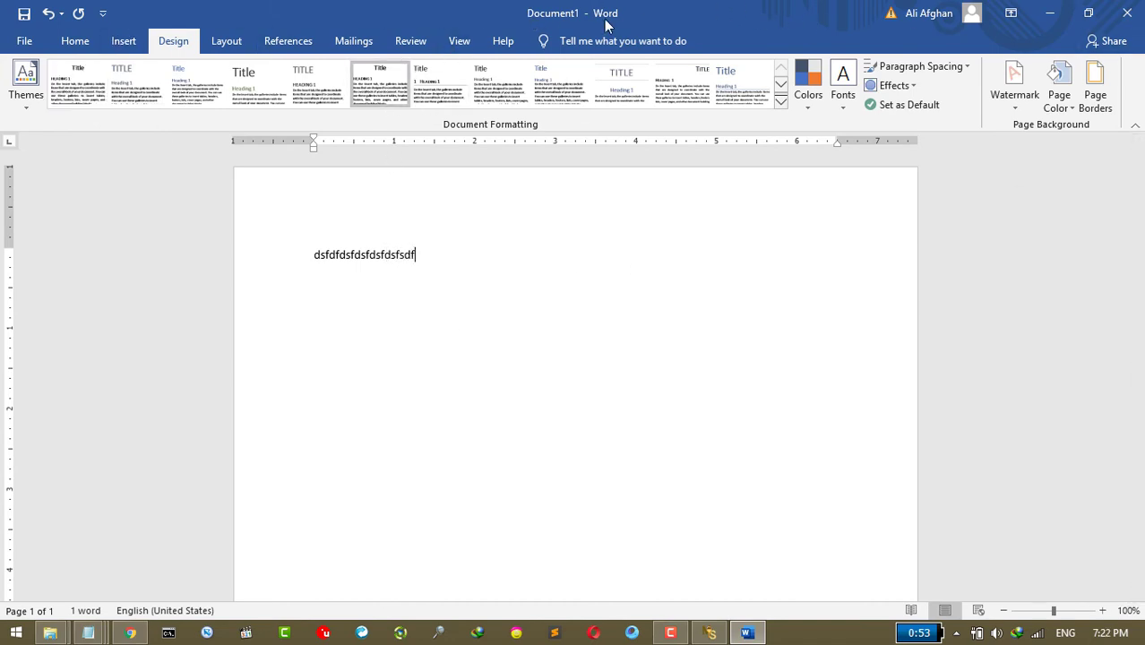
Minimize Word and close KMSAuto Net 2015
left_click(1048, 14)
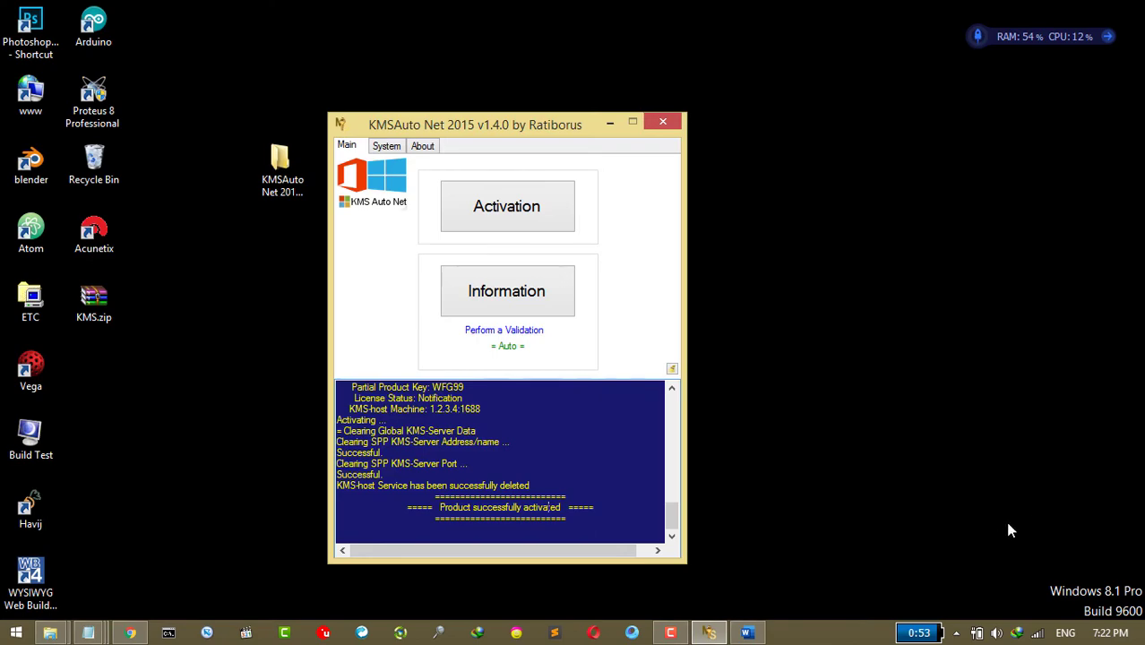
left_click(664, 123)
Switch to Chrome, show the start of the My Sky Power home page, and close its "kms" search bar
left_click(132, 632)
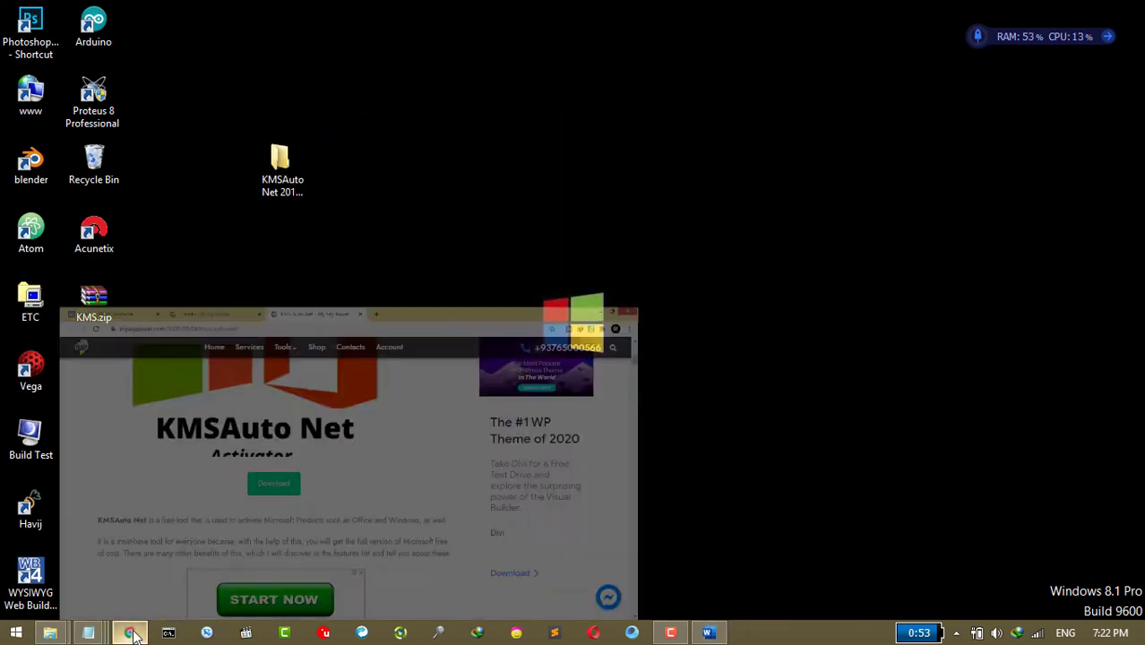
scroll(360, 480, "up", 6)
left_click(304, 13)
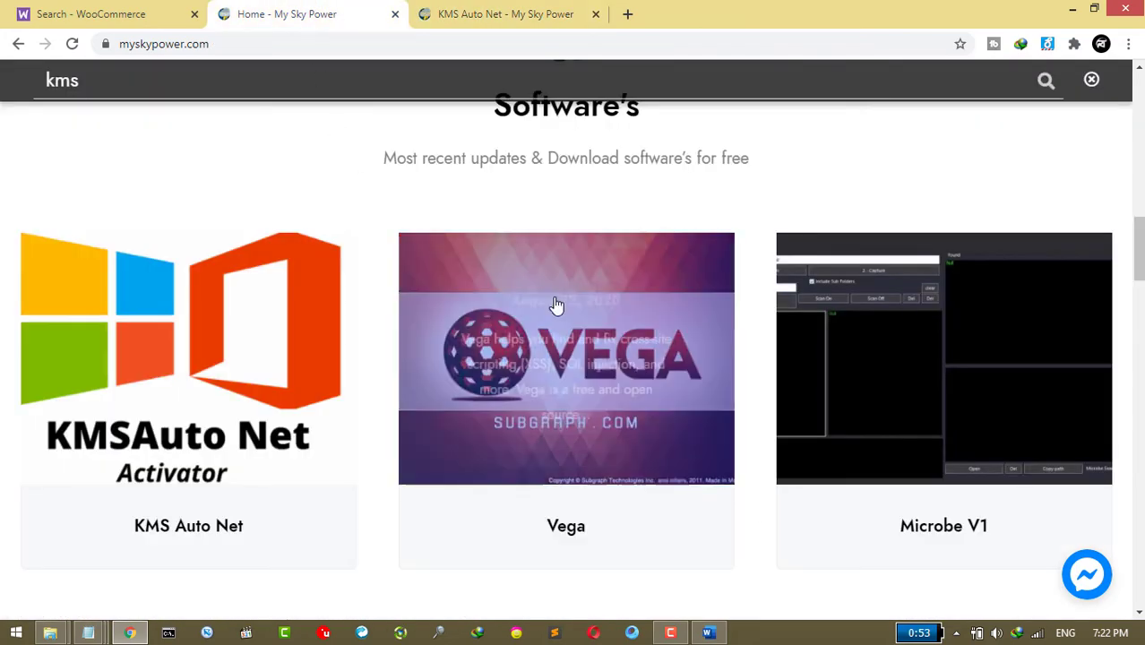
scroll(555, 302, "up", 10)
scroll(555, 304, "up", 3)
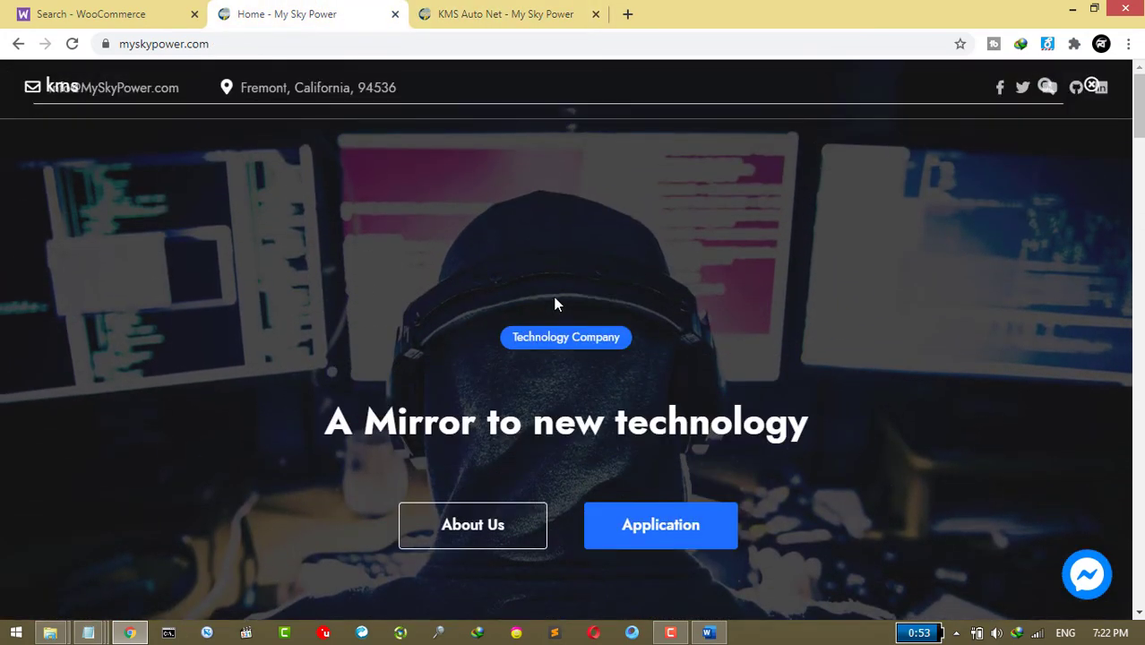
left_click(1090, 91)
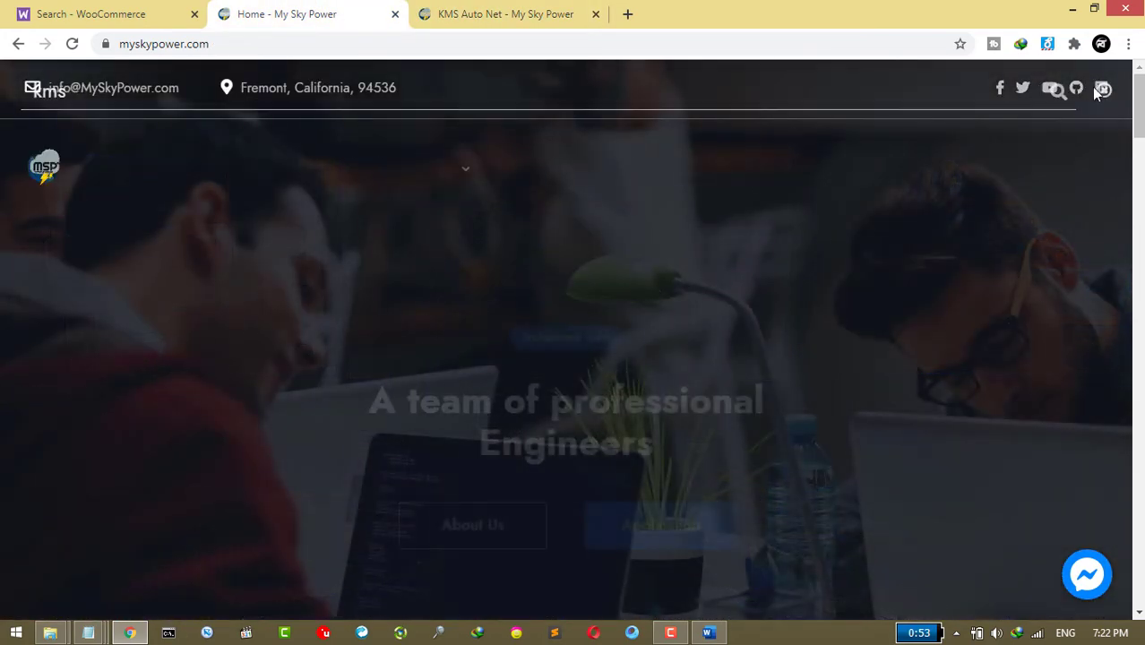